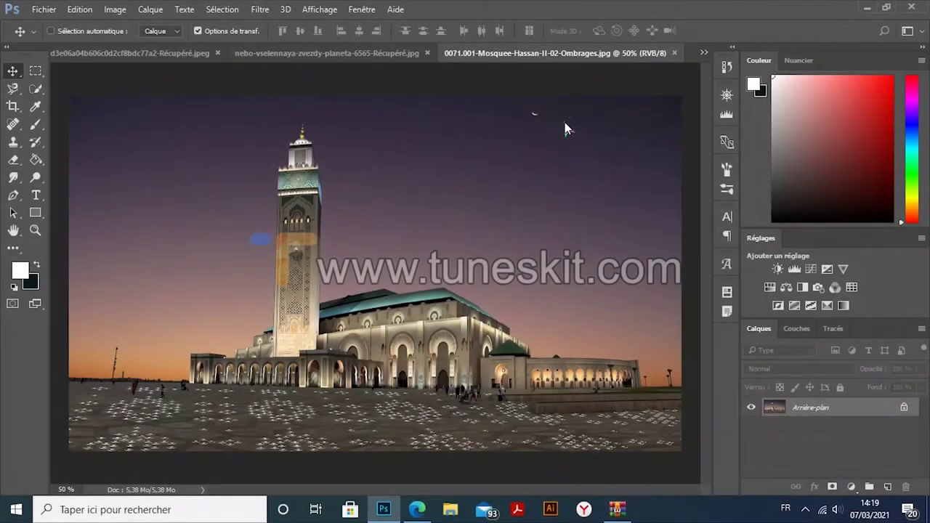
# Look over the planet, nebula and mosque documents, ending on the nebula picture.
pyautogui.click(376, 53)
pyautogui.click(223, 54)
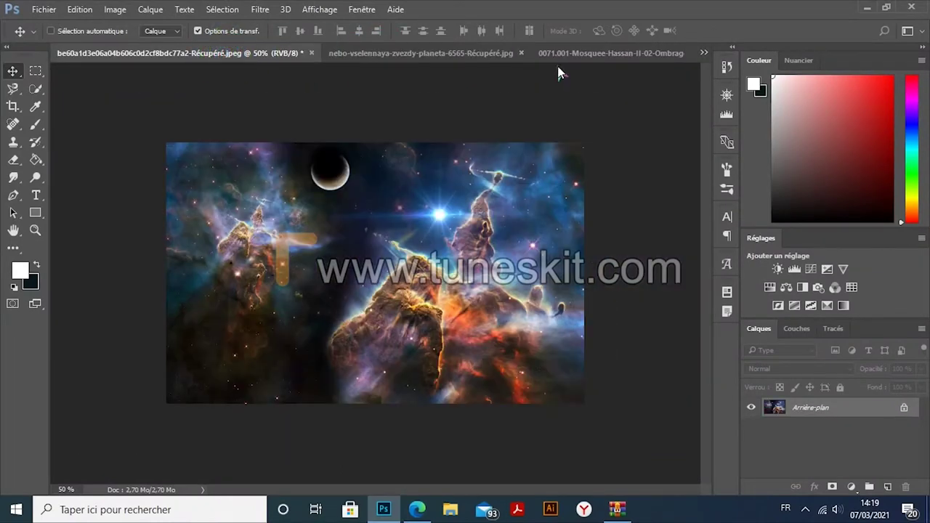
pyautogui.click(561, 53)
pyautogui.click(145, 53)
# Select the entire nebula image and drag it into the mosque document as a new layer.
pyautogui.click(22, 70)
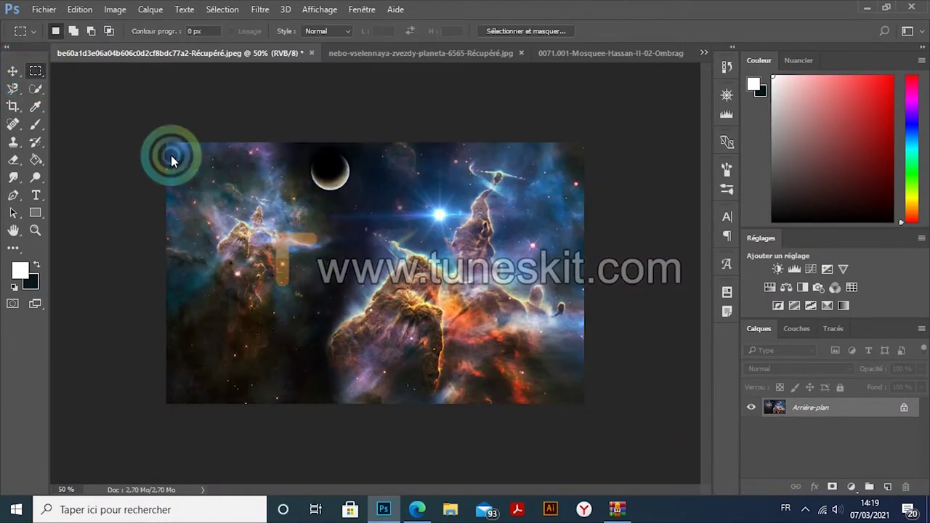
pyautogui.moveTo(167, 149)
pyautogui.mouseDown()
pyautogui.moveTo(556, 407)
pyautogui.moveTo(586, 400)
pyautogui.mouseUp()
pyautogui.click(12, 70)
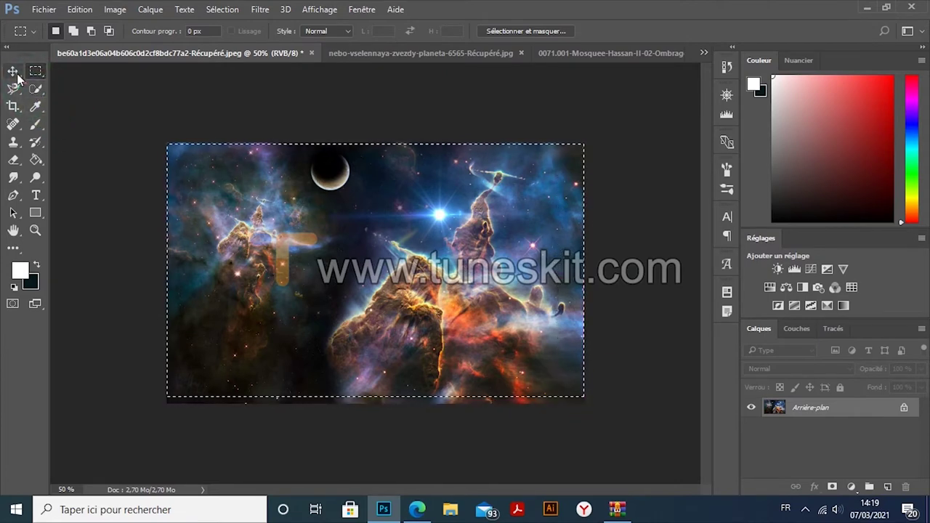
pyautogui.moveTo(526, 164)
pyautogui.mouseDown()
pyautogui.moveTo(526, 151)
pyautogui.moveTo(389, 268)
pyautogui.moveTo(383, 242)
pyautogui.mouseUp()
# Convert nebula Calque 1 to a smart object, scale it across the canvas width, then hide it.
pyautogui.rightClick(806, 408)
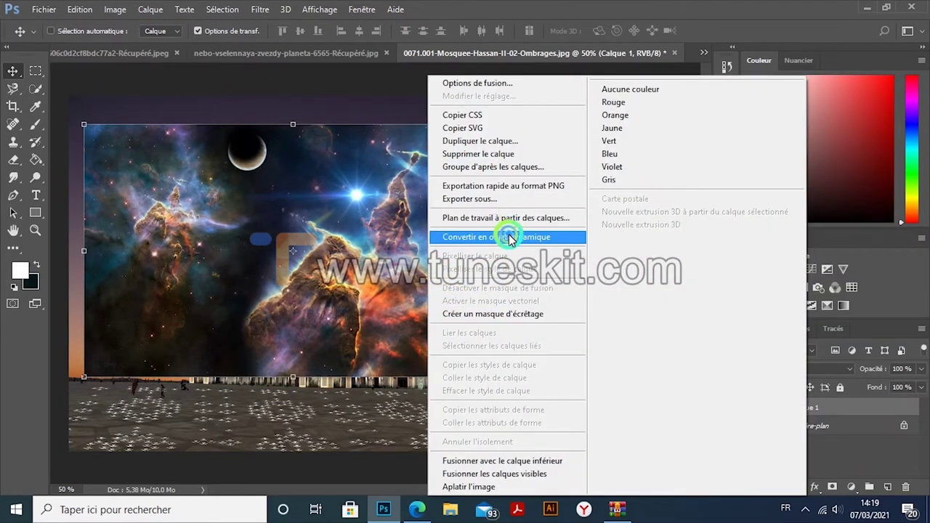
pyautogui.click(509, 238)
pyautogui.moveTo(291, 248); pyautogui.dragTo(276, 219)
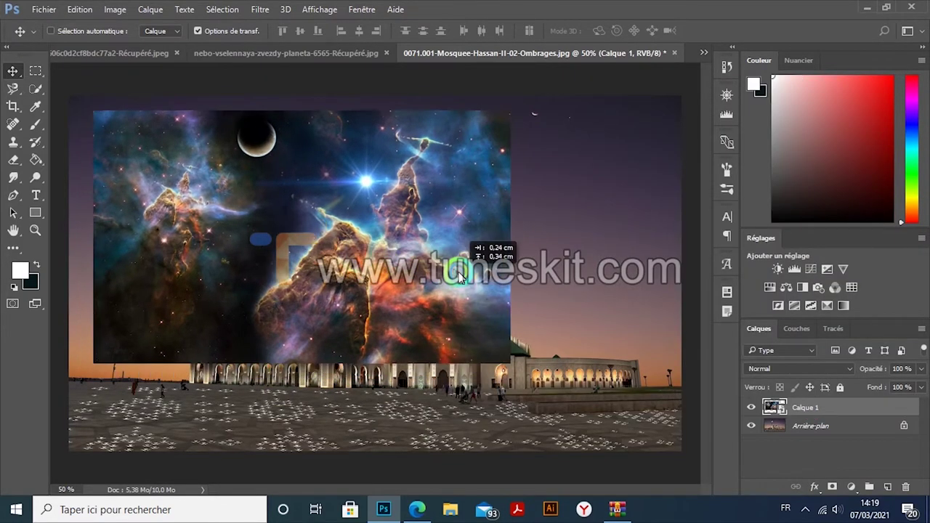
pyautogui.moveTo(490, 349)
pyautogui.mouseDown()
pyautogui.moveTo(622, 356)
pyautogui.moveTo(614, 361)
pyautogui.moveTo(681, 395)
pyautogui.mouseUp()
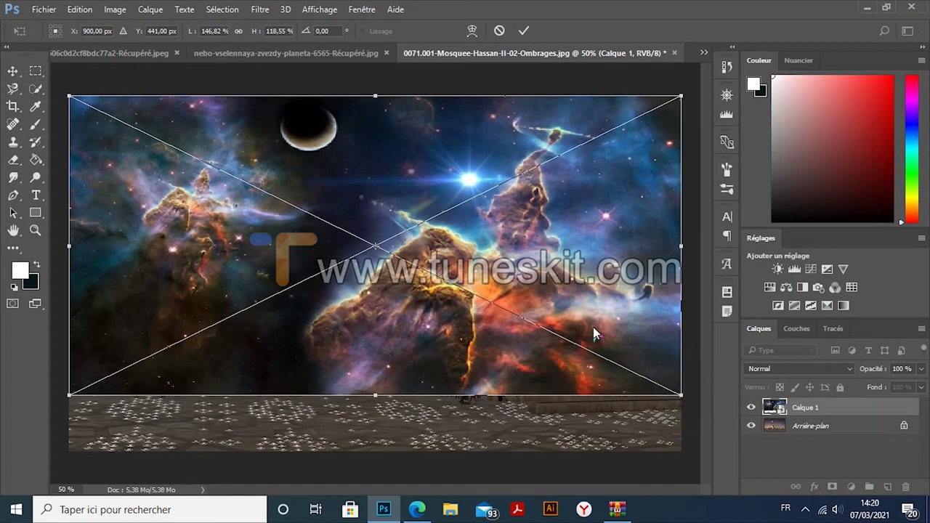
pyautogui.click(521, 30)
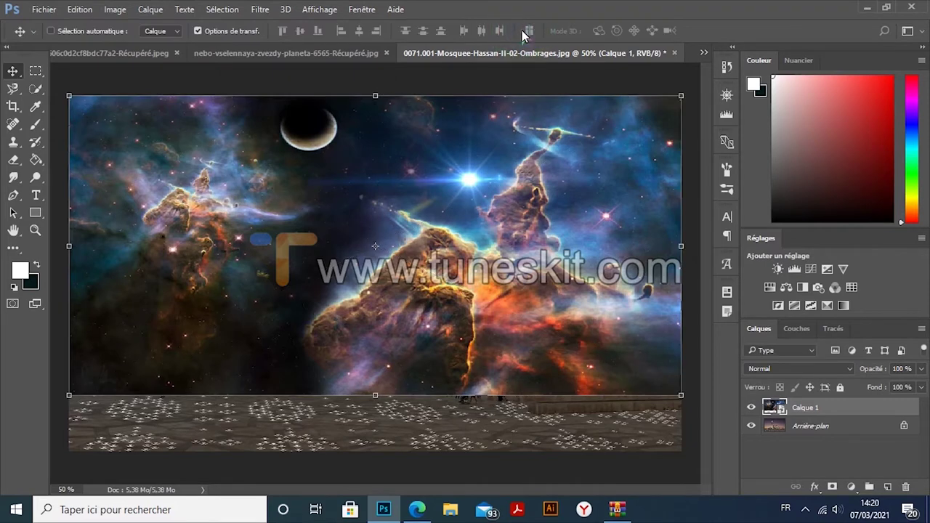
pyautogui.click(752, 407)
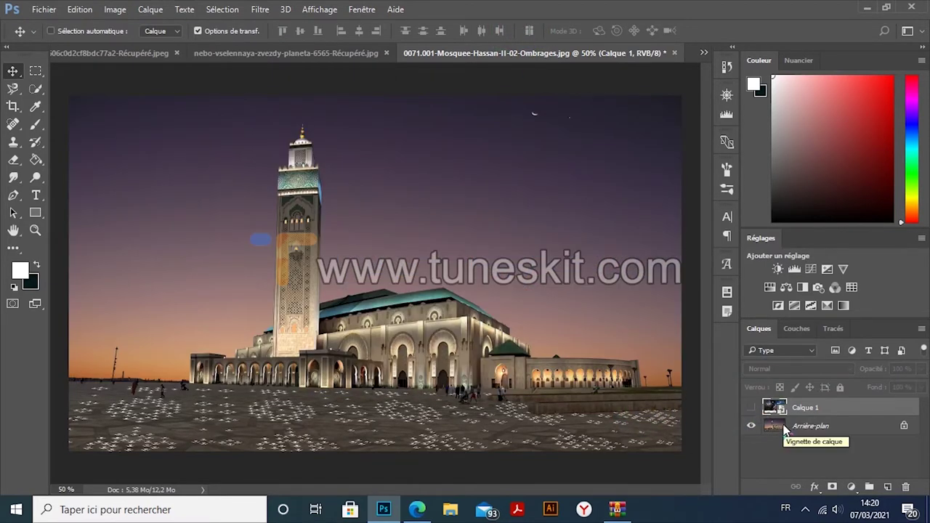
# Select Arrière-plan and duplicate the Bleu channel in the Couches panel.
pyautogui.click(784, 424)
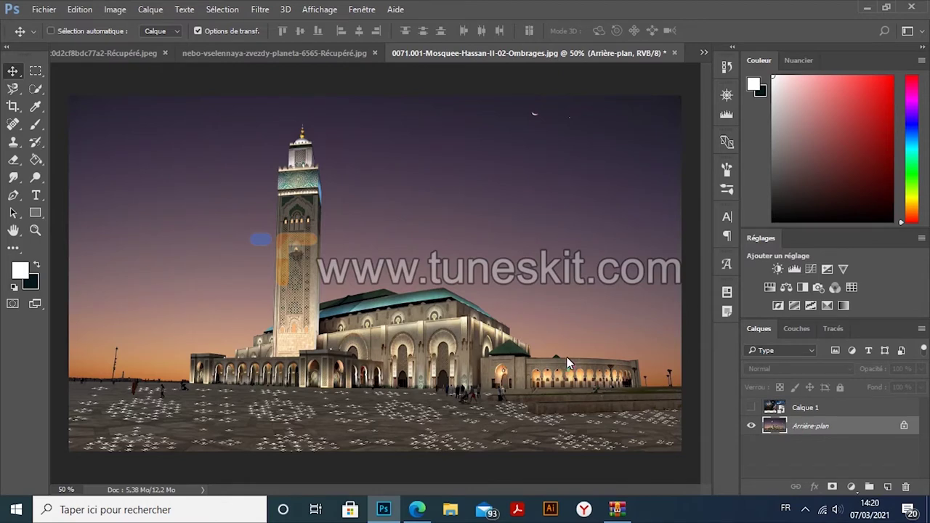
pyautogui.click(362, 8)
pyautogui.click(423, 118)
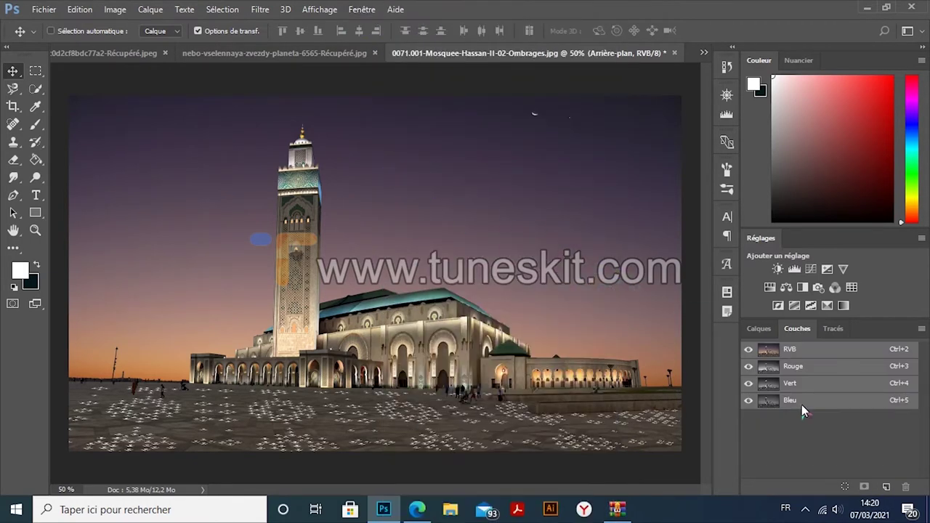
pyautogui.click(816, 401)
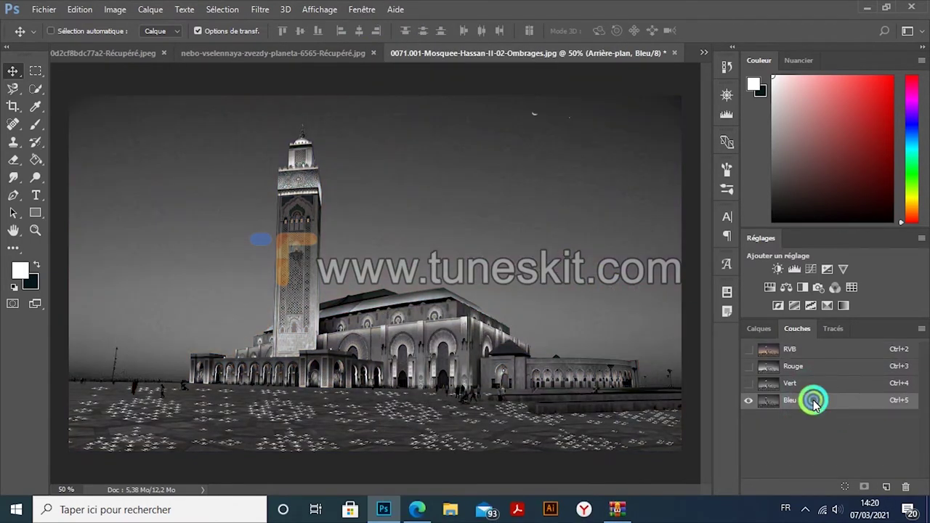
pyautogui.moveTo(816, 400); pyautogui.dragTo(886, 487)
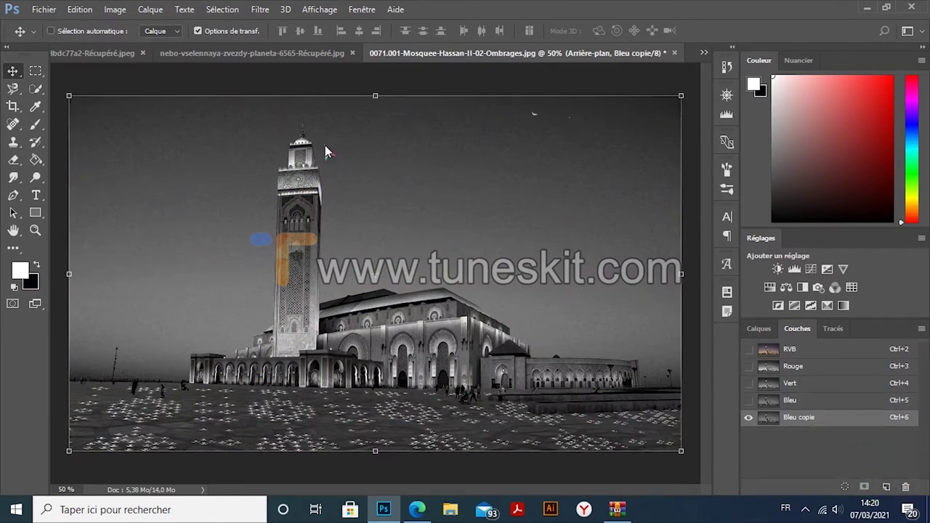
# Apply Levels 32 / 1,00 / 241 to Bleu copie and load it as a selection.
pyautogui.click(116, 10)
pyautogui.click(312, 60)
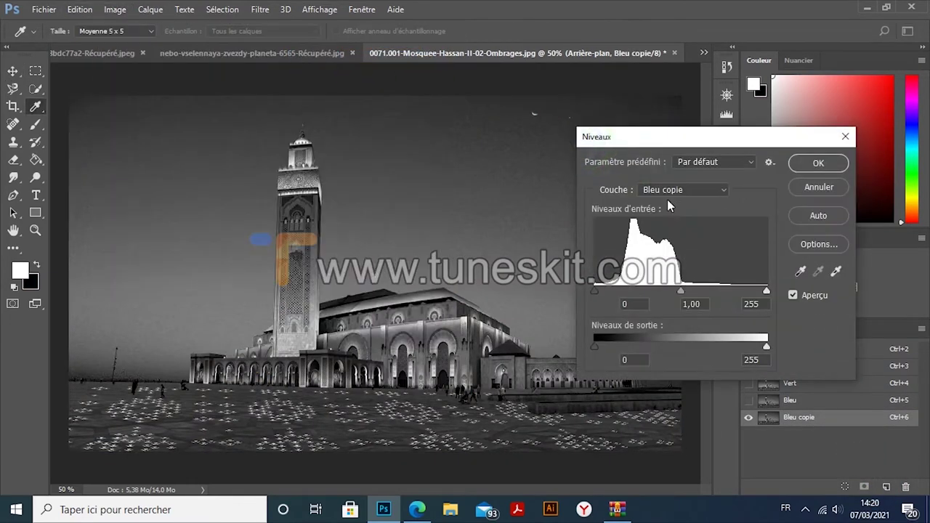
pyautogui.moveTo(600, 292); pyautogui.dragTo(616, 291)
pyautogui.write('241')
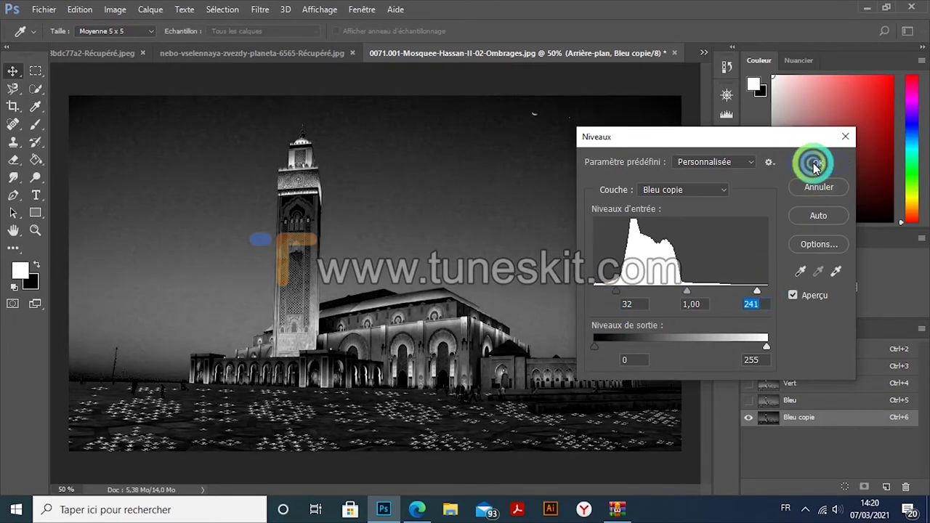
pyautogui.click(815, 160)
pyautogui.click(845, 488)
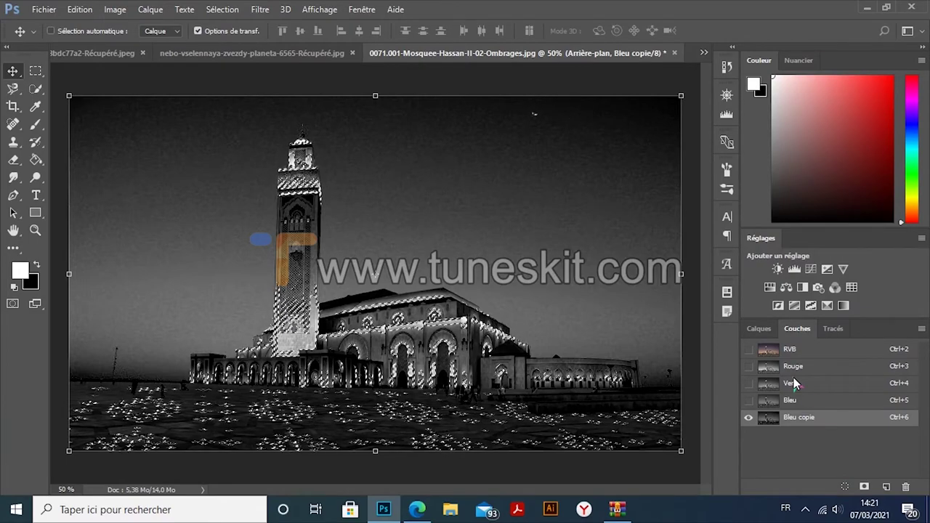
# Return to the RGB layers and mask visible Calque 1 with the channel selection.
pyautogui.click(789, 349)
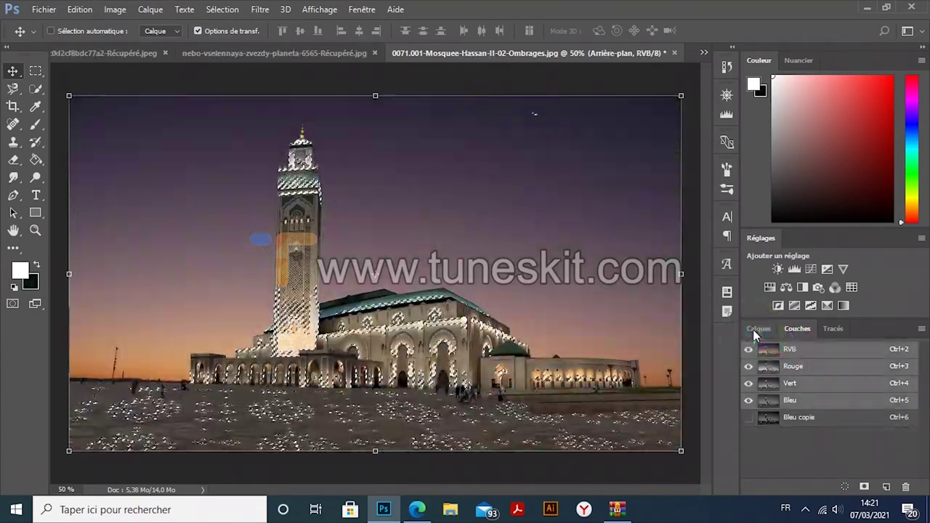
pyautogui.click(757, 329)
pyautogui.click(751, 407)
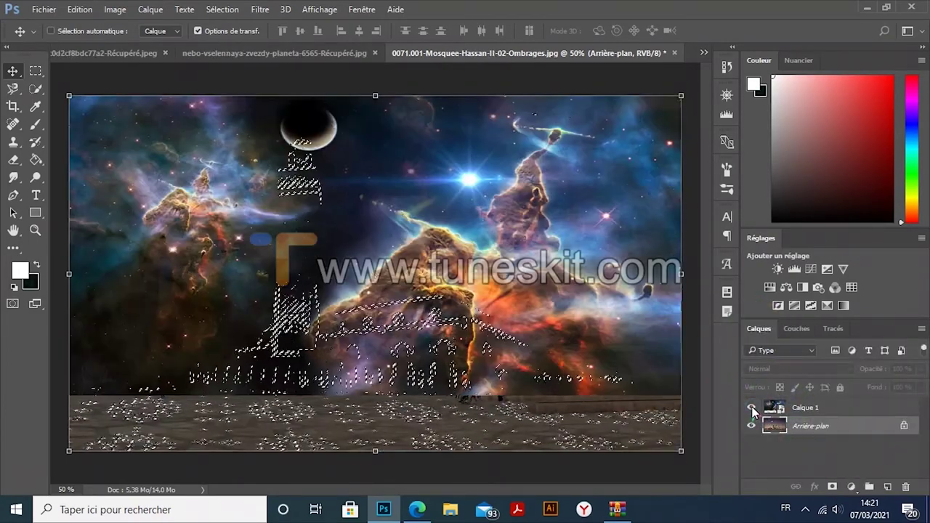
pyautogui.click(771, 409)
pyautogui.click(834, 487)
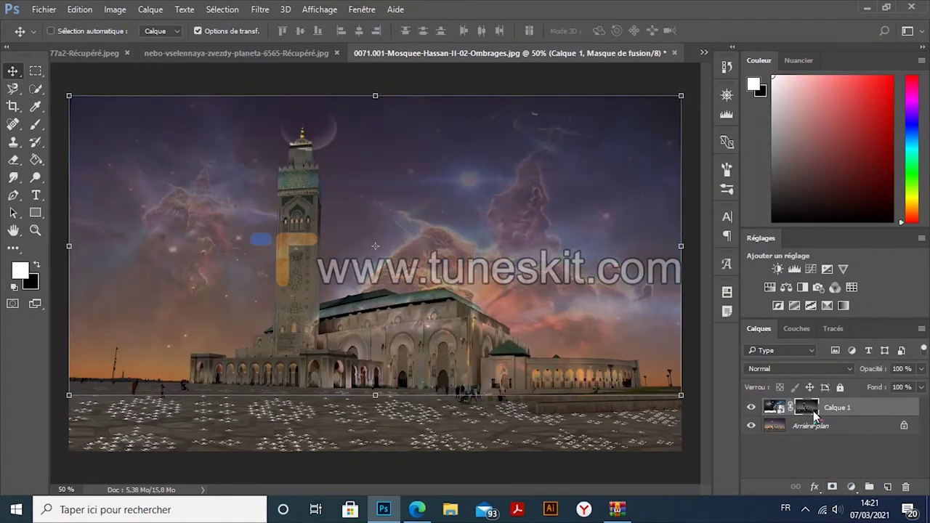
# Hide Calque 1 and select the Arrière-plan layer.
pyautogui.click(751, 408)
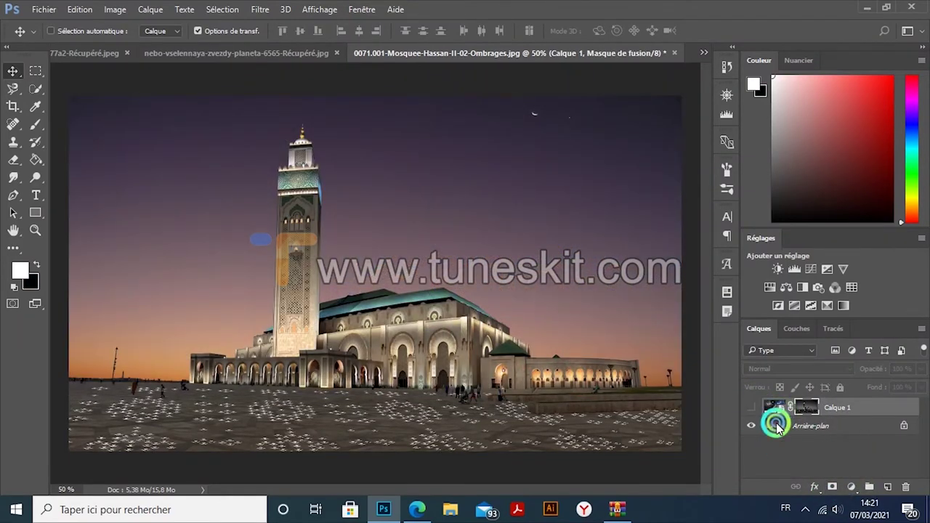
pyautogui.click(775, 426)
pyautogui.click(115, 10)
pyautogui.moveTo(129, 45)
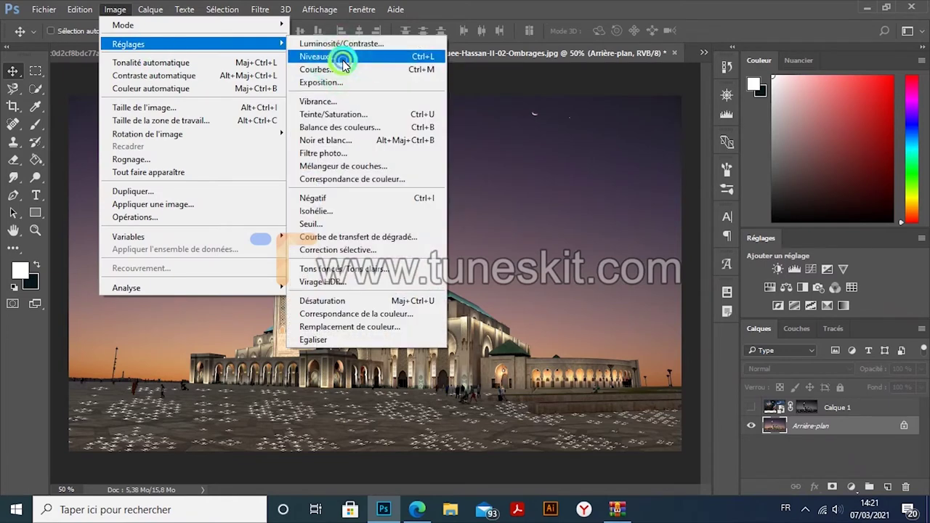
# Darken Arrière-plan with Levels (black input 32, midtones about 0,93), then show Calque 1 again.
pyautogui.click(335, 56)
pyautogui.moveTo(600, 293); pyautogui.dragTo(617, 292)
pyautogui.click(768, 288)
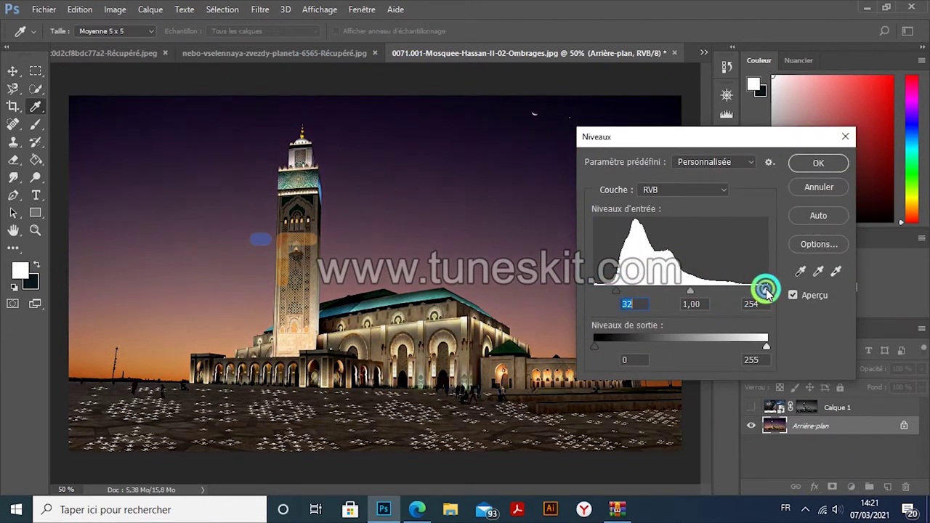
pyautogui.moveTo(760, 291); pyautogui.dragTo(766, 291)
pyautogui.moveTo(688, 292); pyautogui.dragTo(699, 291)
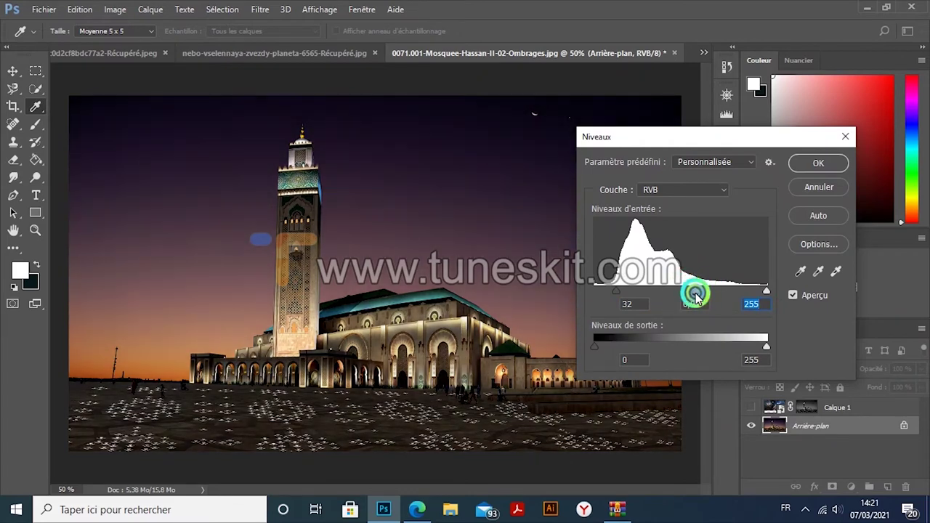
pyautogui.click(809, 195)
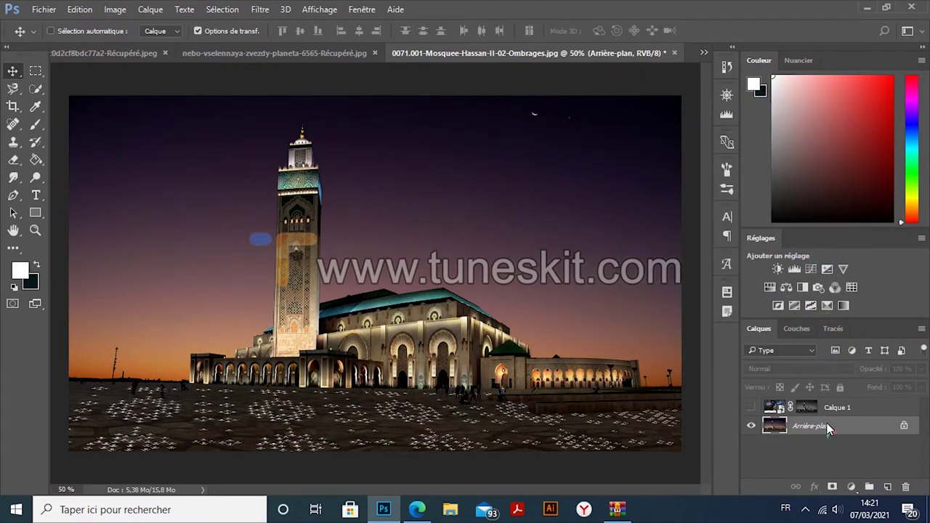
pyautogui.click(752, 407)
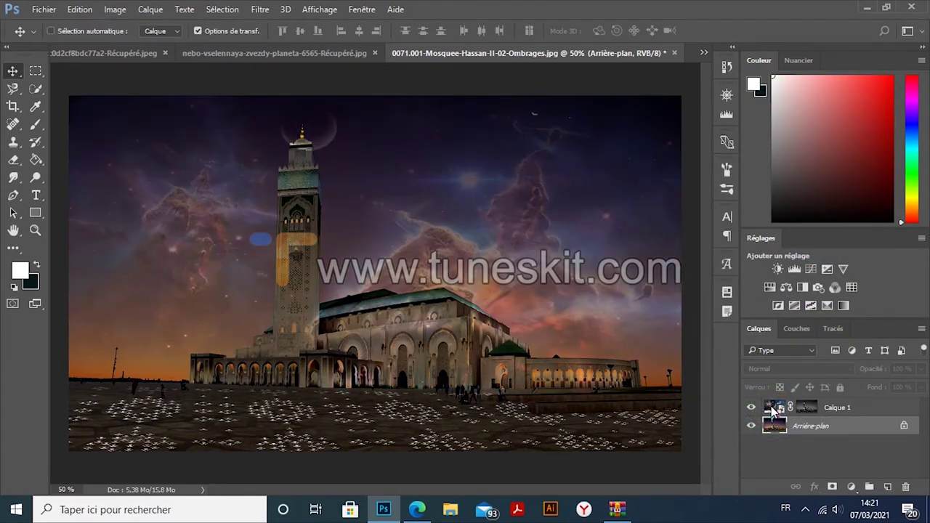
# Set nebula Calque 1's blend mode to Incrustation.
pyautogui.click(807, 406)
pyautogui.click(800, 368)
pyautogui.click(773, 226)
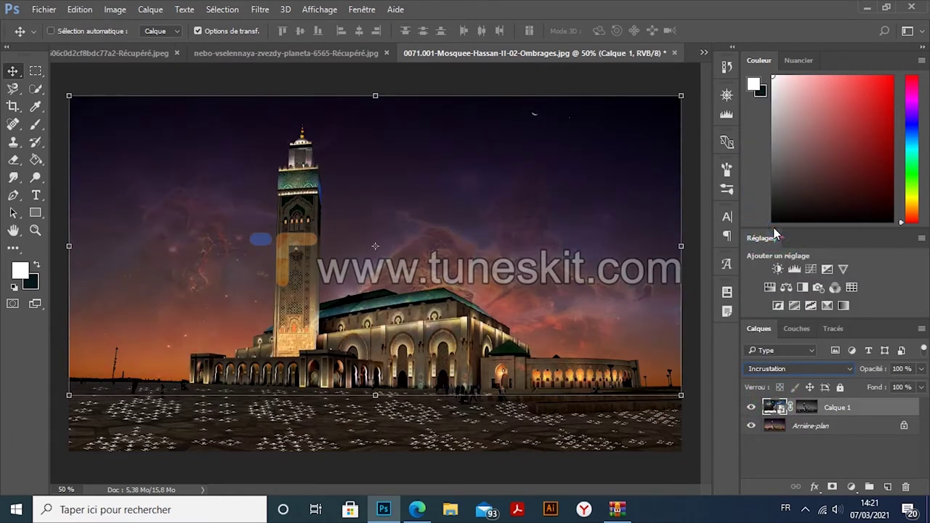
pyautogui.click(780, 408)
pyautogui.hotkey('ctrl', 'z')
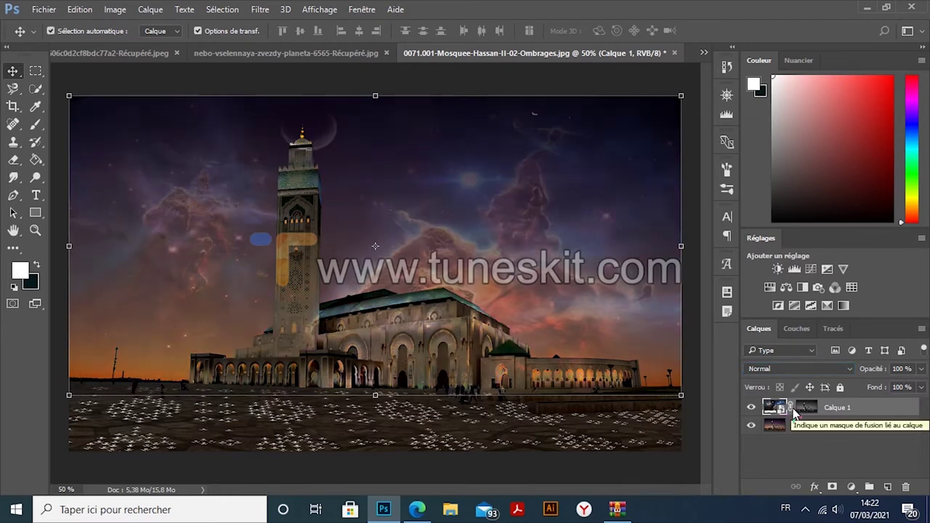
pyautogui.click(791, 370)
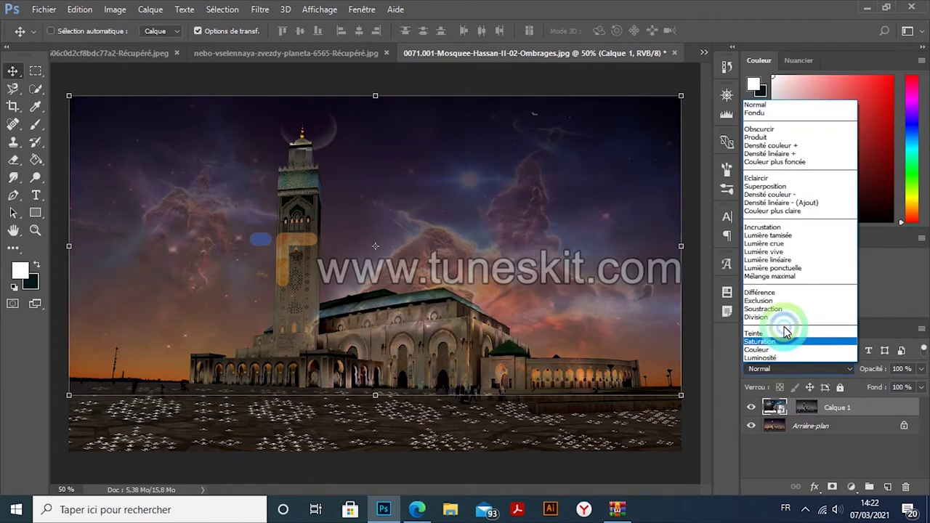
pyautogui.click(763, 228)
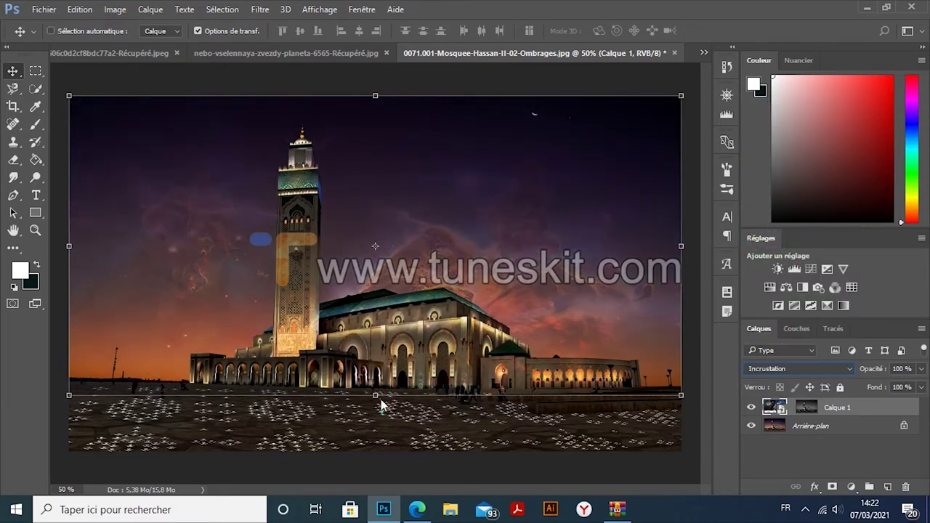
# Stretch the nebula taller and shift it about 27 px upward.
pyautogui.moveTo(382, 406); pyautogui.dragTo(383, 404)
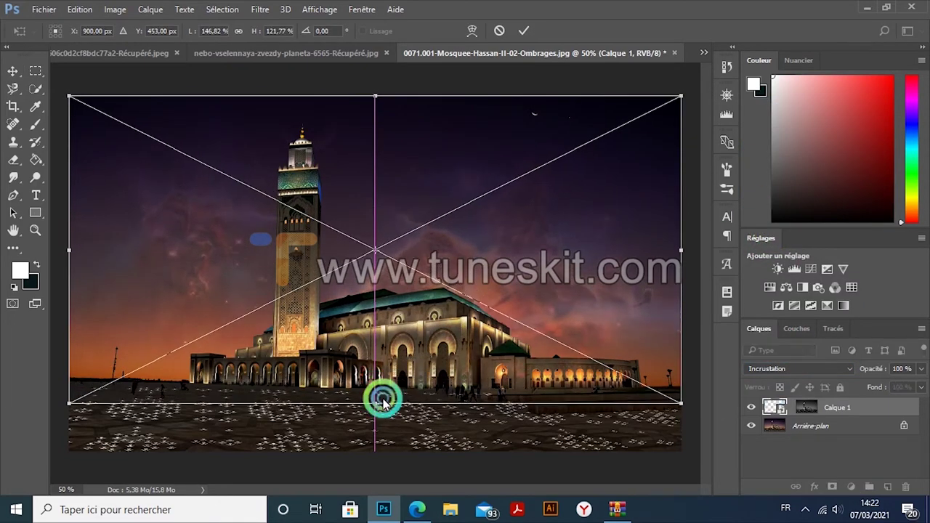
pyautogui.moveTo(405, 270)
pyautogui.mouseDown()
pyautogui.moveTo(405, 250)
pyautogui.moveTo(399, 277)
pyautogui.mouseUp()
pyautogui.click(526, 30)
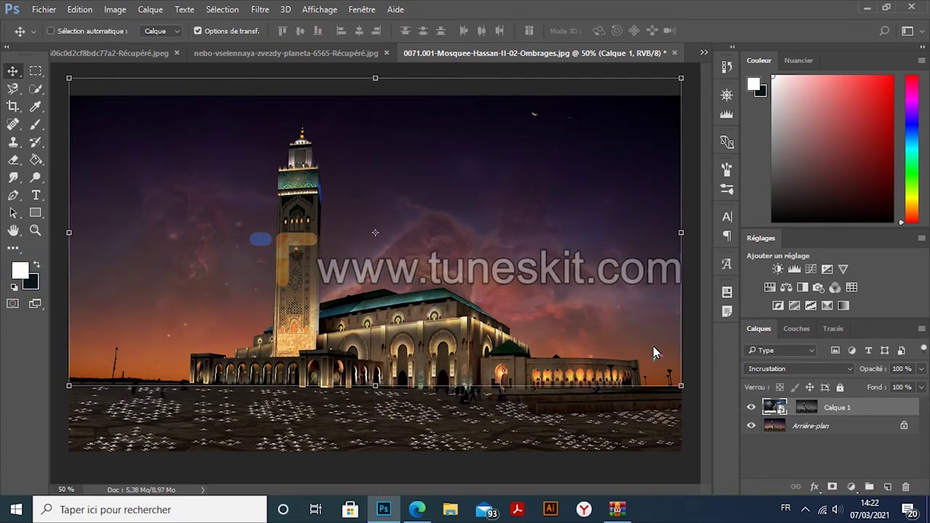
# Add a mask to Calque 1 and paint with a soft 288 px brush over the left and upper-right sky.
pyautogui.click(806, 406)
pyautogui.click(35, 124)
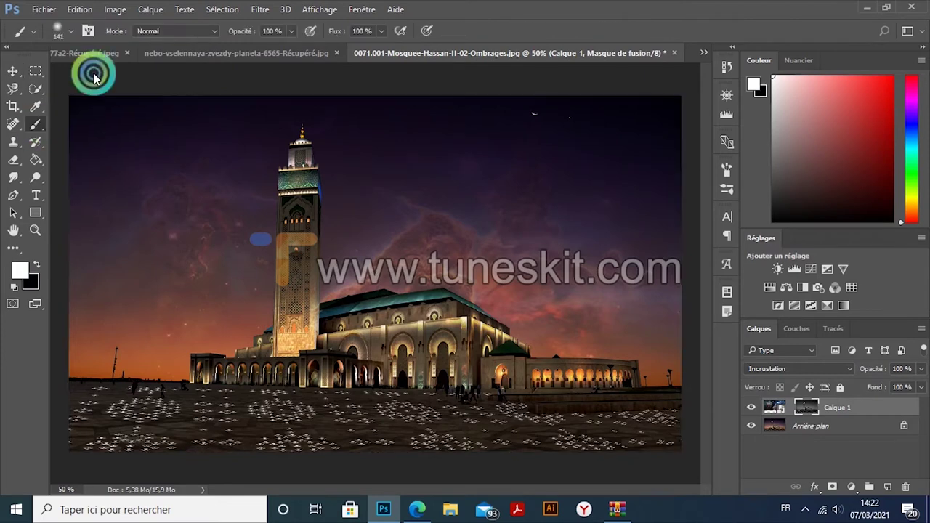
pyautogui.click(64, 30)
pyautogui.click(162, 97)
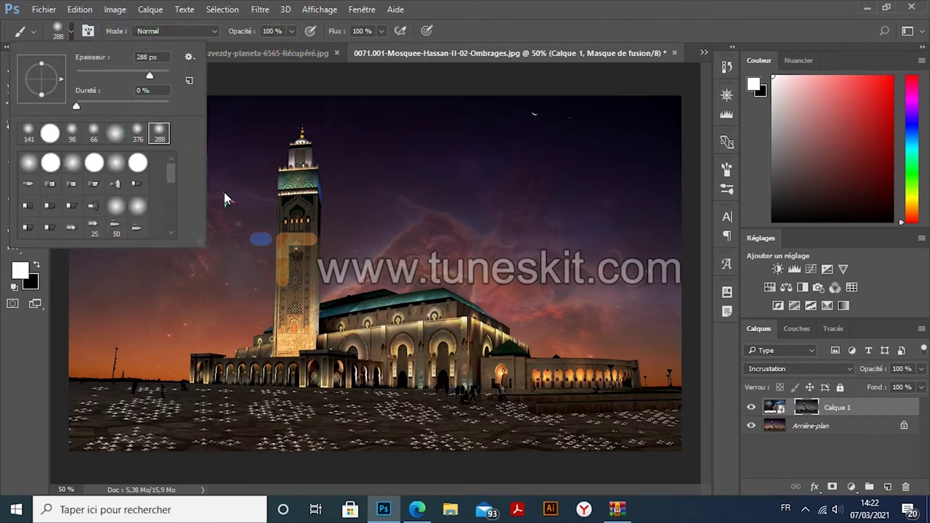
pyautogui.moveTo(223, 192)
pyautogui.mouseDown()
pyautogui.moveTo(152, 182)
pyautogui.moveTo(85, 216)
pyautogui.moveTo(136, 270)
pyautogui.moveTo(95, 336)
pyautogui.moveTo(201, 311)
pyautogui.moveTo(221, 182)
pyautogui.mouseUp()
pyautogui.moveTo(357, 85)
pyautogui.mouseDown()
pyautogui.moveTo(440, 152)
pyautogui.moveTo(681, 233)
pyautogui.moveTo(657, 270)
pyautogui.moveTo(490, 248)
pyautogui.moveTo(366, 191)
pyautogui.moveTo(687, 240)
pyautogui.moveTo(665, 328)
pyautogui.moveTo(558, 309)
pyautogui.mouseUp()
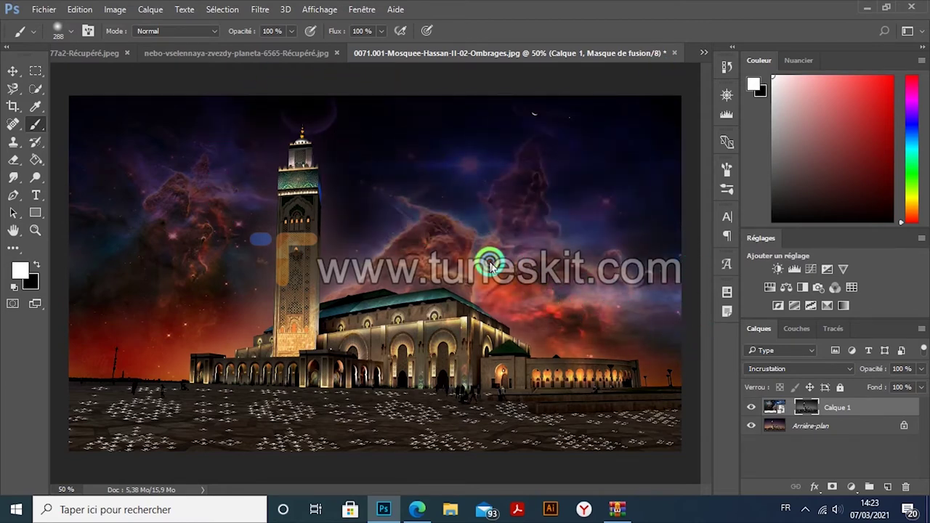
# Zoom to 100% and mask the nebula along both minaret edges and lower-left sky with a 41 px brush.
pyautogui.hotkey('ctrl', '+')
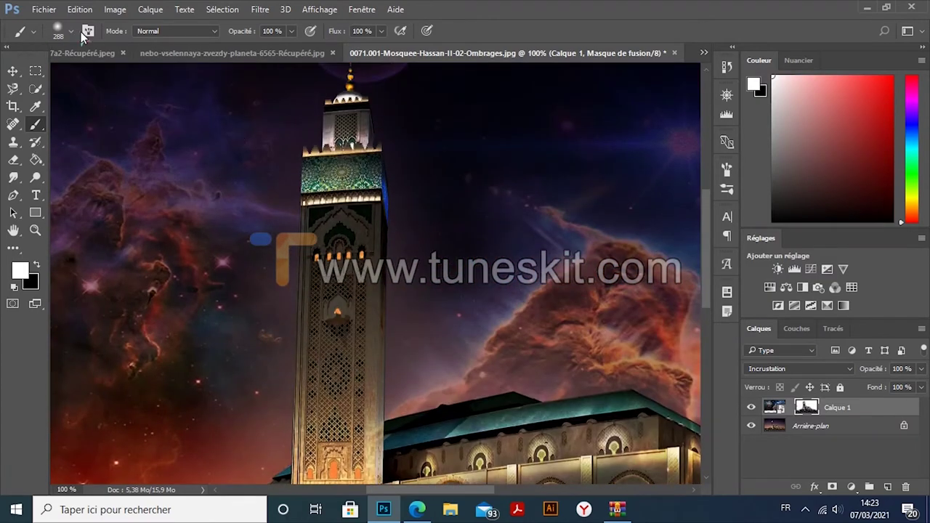
pyautogui.click(70, 30)
pyautogui.moveTo(150, 75); pyautogui.dragTo(94, 76)
pyautogui.press('Return')
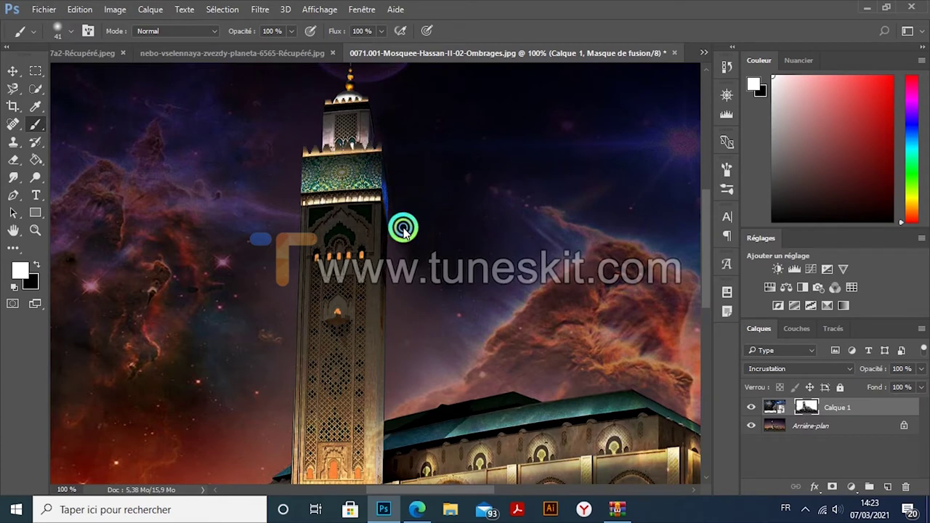
pyautogui.moveTo(404, 229); pyautogui.dragTo(398, 292)
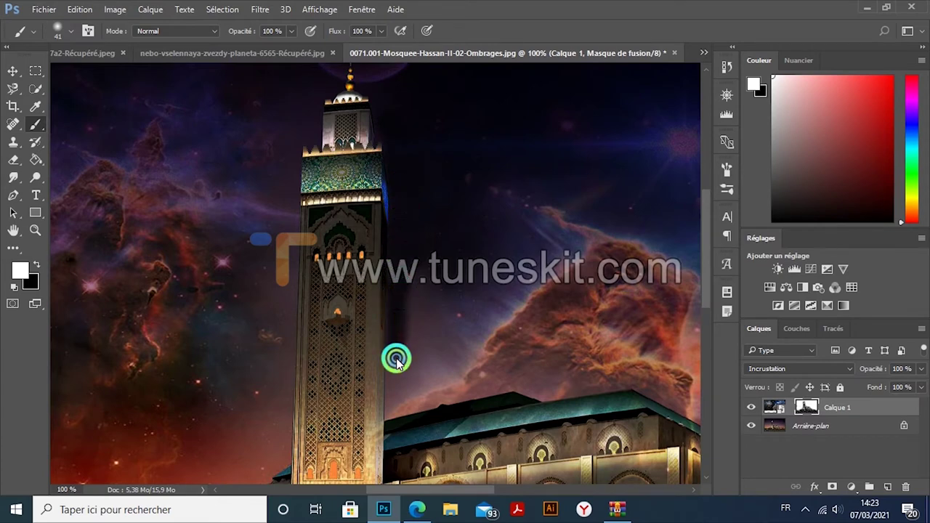
pyautogui.moveTo(404, 284)
pyautogui.mouseDown()
pyautogui.moveTo(405, 327)
pyautogui.moveTo(473, 328)
pyautogui.moveTo(488, 378)
pyautogui.moveTo(429, 395)
pyautogui.moveTo(386, 367)
pyautogui.moveTo(427, 372)
pyautogui.mouseUp()
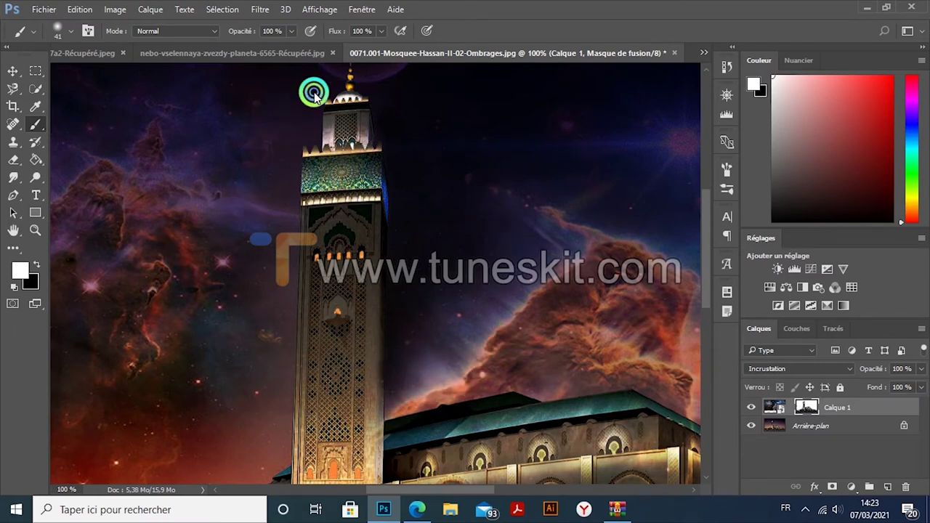
pyautogui.moveTo(291, 249)
pyautogui.mouseDown()
pyautogui.moveTo(276, 465)
pyautogui.moveTo(261, 452)
pyautogui.mouseUp()
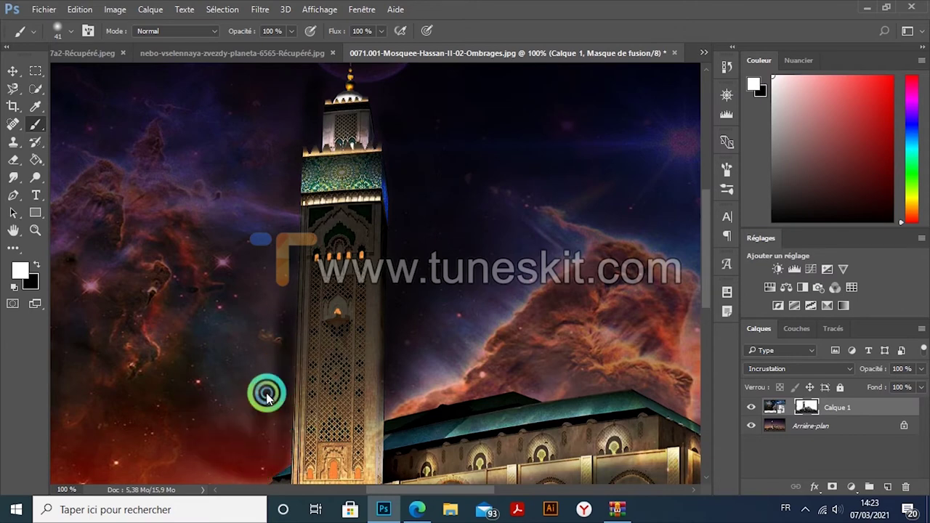
pyautogui.scroll(-3, 255, 378)
pyautogui.moveTo(207, 404)
pyautogui.mouseDown()
pyautogui.moveTo(167, 405)
pyautogui.moveTo(114, 461)
pyautogui.moveTo(89, 426)
pyautogui.moveTo(231, 375)
pyautogui.mouseUp()
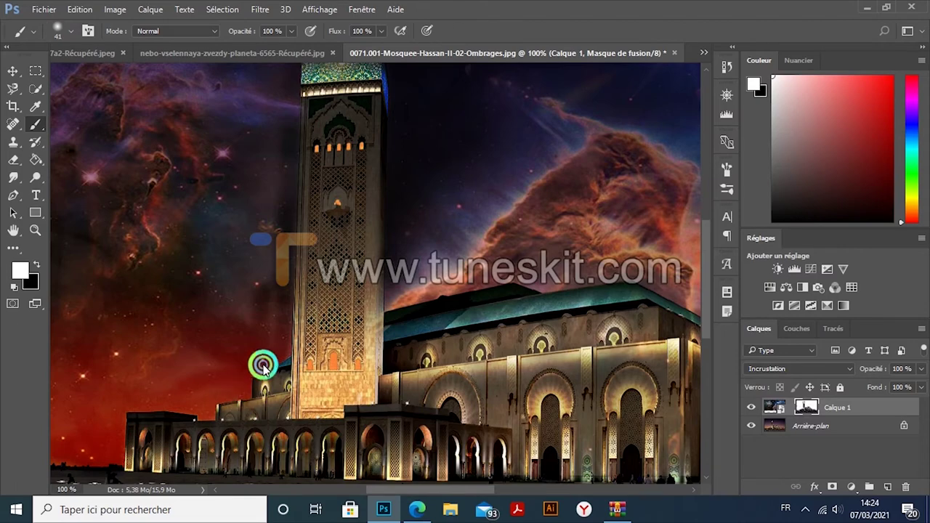
# Enlarge the brush to 129 px and zoom out to 50% to see the whole image.
pyautogui.click(71, 31)
pyautogui.moveTo(135, 73); pyautogui.dragTo(156, 73)
pyautogui.press('Return')
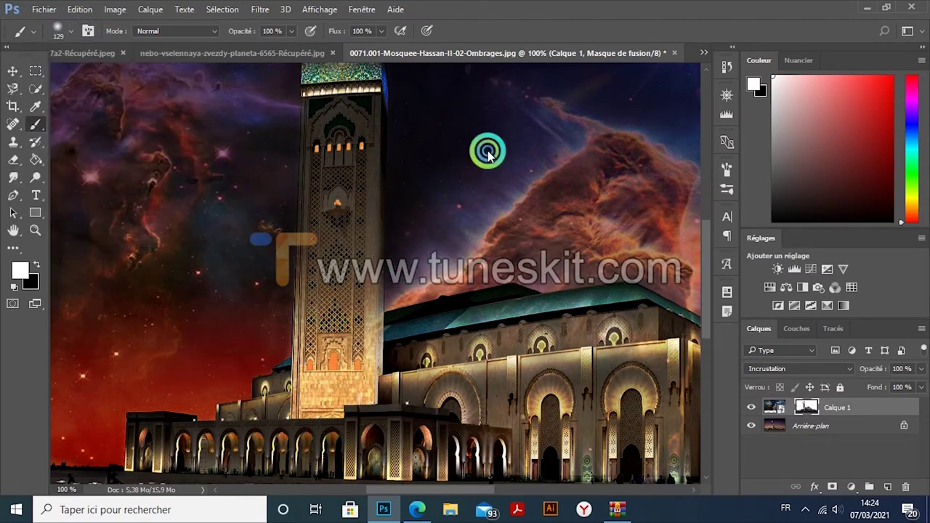
pyautogui.hotkey('ctrl', '-')
pyautogui.click(45, 487)
pyautogui.hotkey('ctrl', '-')
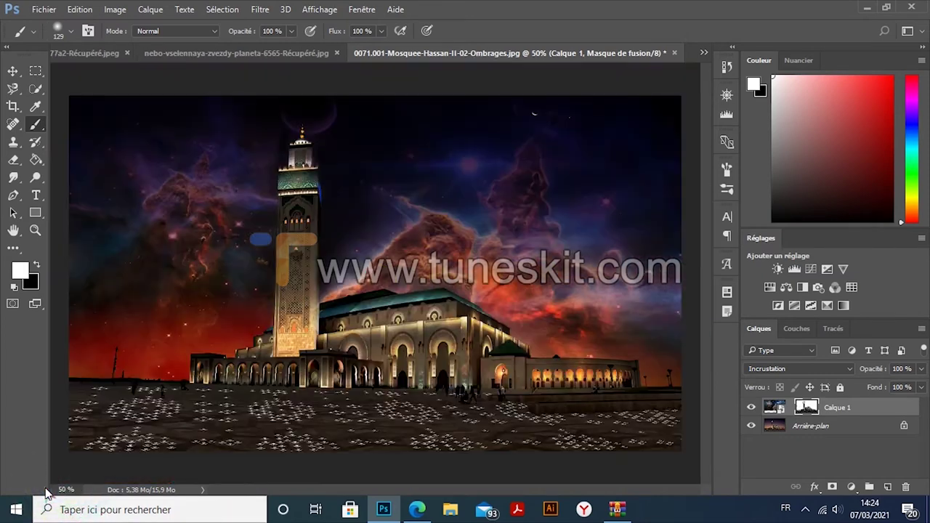
pyautogui.click(492, 272)
# Paint the nebula back into the upper and left sky, then paint black over the mosque building.
pyautogui.moveTo(617, 288); pyautogui.dragTo(641, 338)
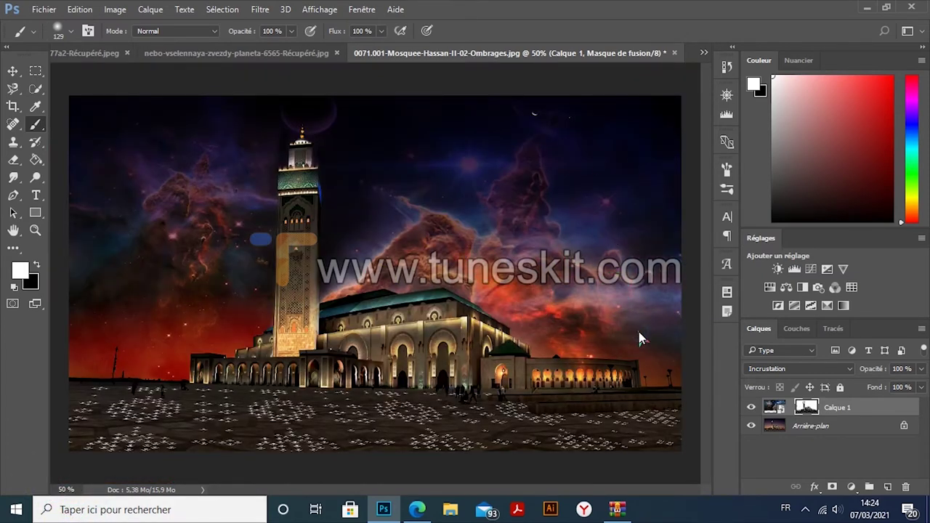
pyautogui.moveTo(577, 332); pyautogui.dragTo(518, 303)
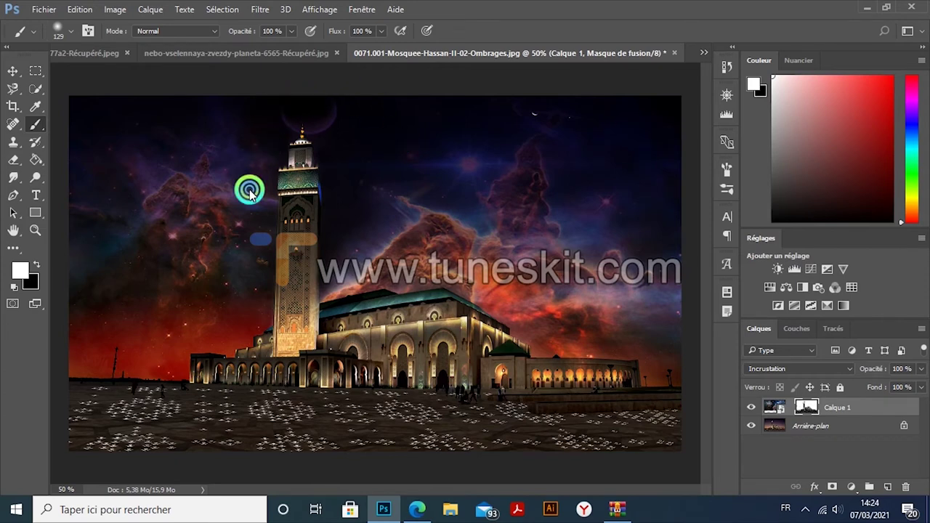
pyautogui.moveTo(125, 228); pyautogui.dragTo(88, 356)
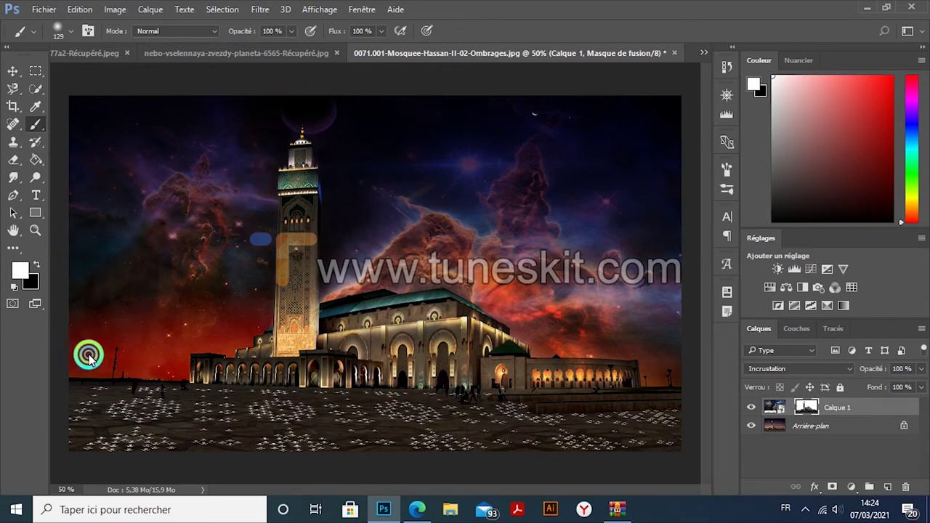
pyautogui.moveTo(193, 224); pyautogui.dragTo(166, 233)
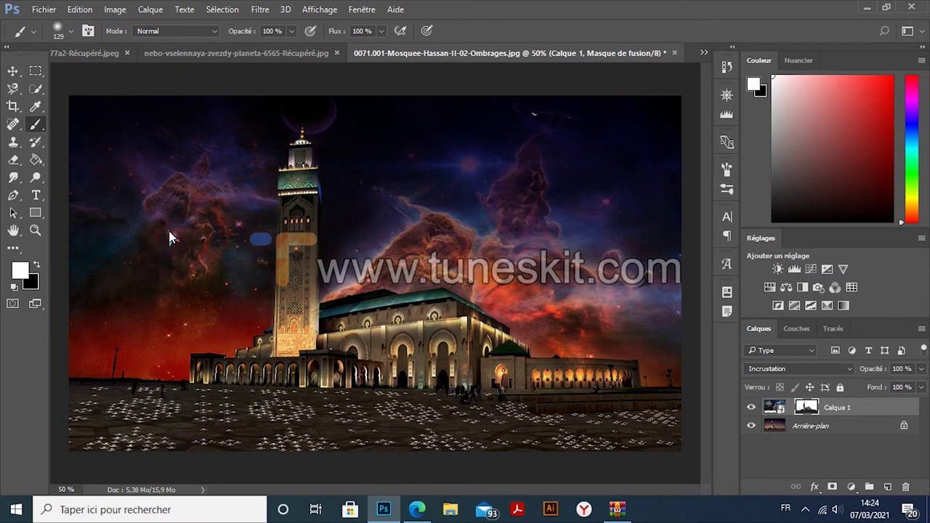
pyautogui.click(36, 264)
pyautogui.moveTo(291, 322)
pyautogui.mouseDown()
pyautogui.moveTo(365, 319)
pyautogui.moveTo(418, 329)
pyautogui.moveTo(515, 389)
pyautogui.moveTo(390, 380)
pyautogui.moveTo(465, 373)
pyautogui.moveTo(295, 262)
pyautogui.moveTo(301, 204)
pyautogui.moveTo(303, 289)
pyautogui.mouseUp()
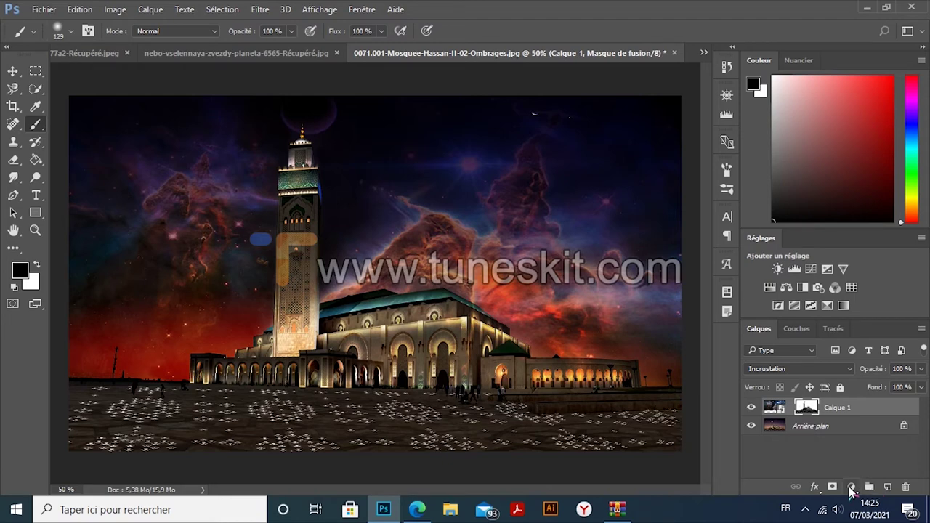
# Add a black-to-white Courbe de transfert de dégradé adjustment clipped to the nebula layer.
pyautogui.click(774, 407)
pyautogui.click(852, 486)
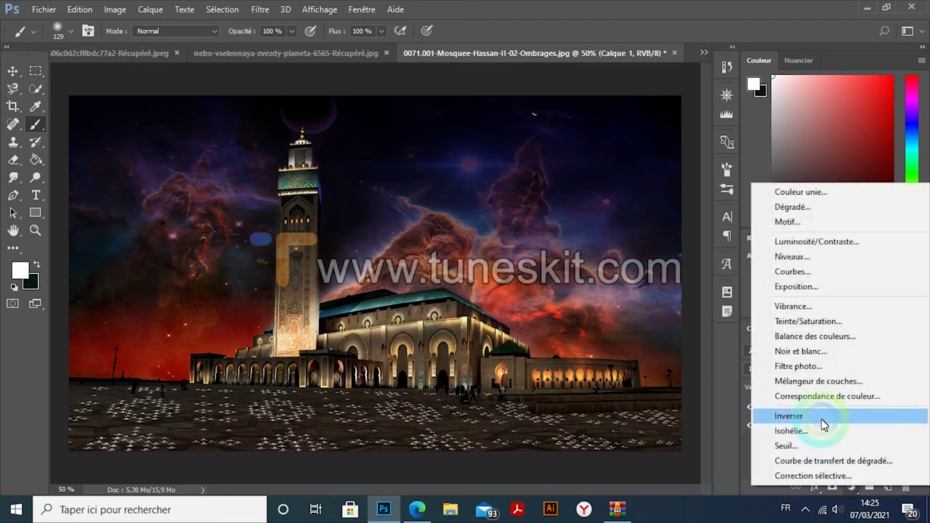
pyautogui.click(833, 461)
pyautogui.moveTo(327, 163); pyautogui.dragTo(565, 155)
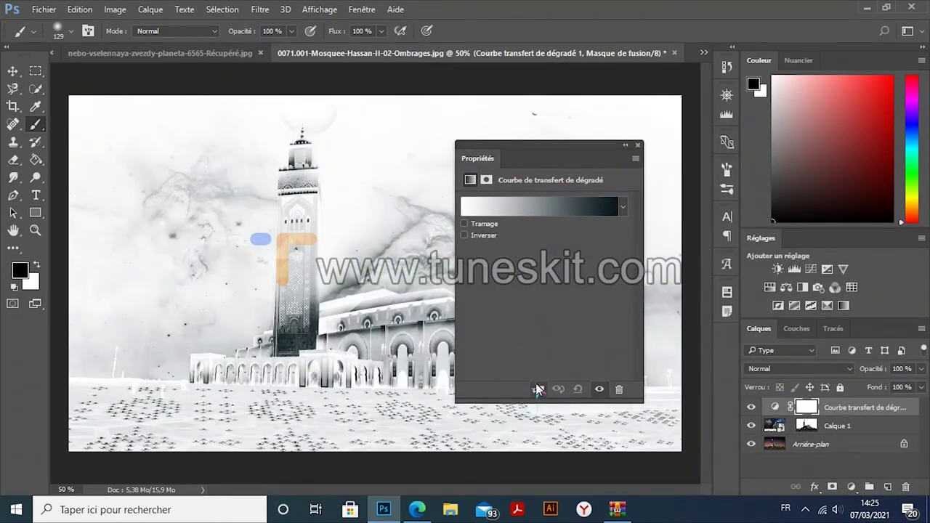
pyautogui.click(538, 389)
pyautogui.click(551, 207)
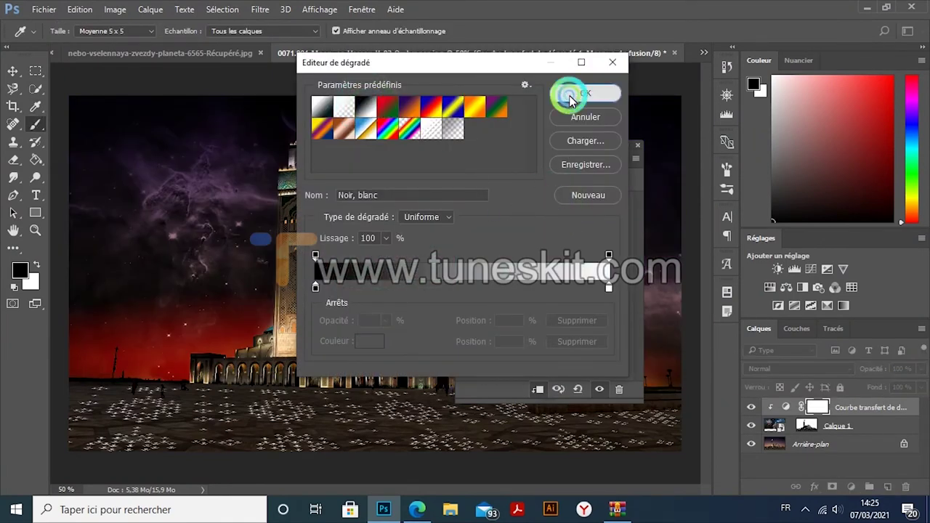
pyautogui.click(569, 95)
pyautogui.click(625, 145)
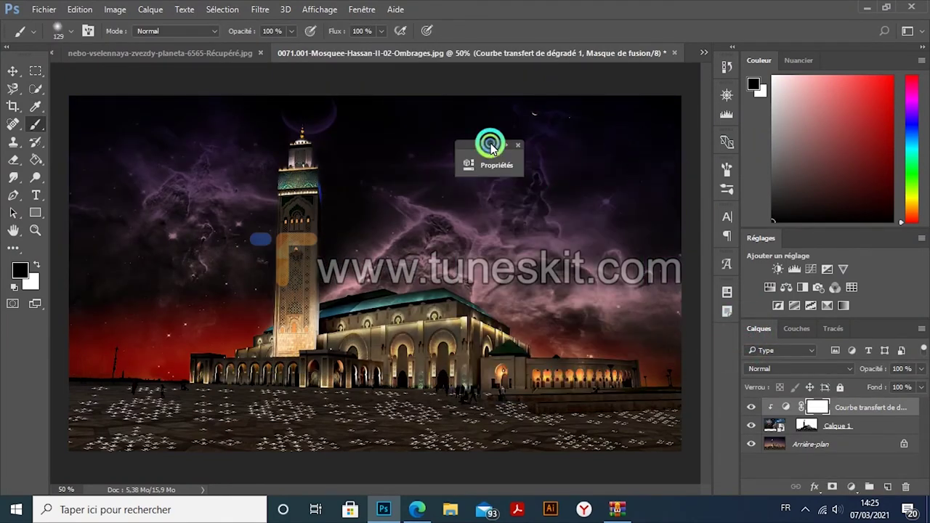
pyautogui.moveTo(487, 146); pyautogui.dragTo(692, 219)
# Set the gradient map layer to Superposition blending at about 48% opacity.
pyautogui.click(919, 372)
pyautogui.moveTo(919, 372)
pyautogui.mouseDown()
pyautogui.moveTo(900, 387)
pyautogui.moveTo(869, 386)
pyautogui.mouseUp()
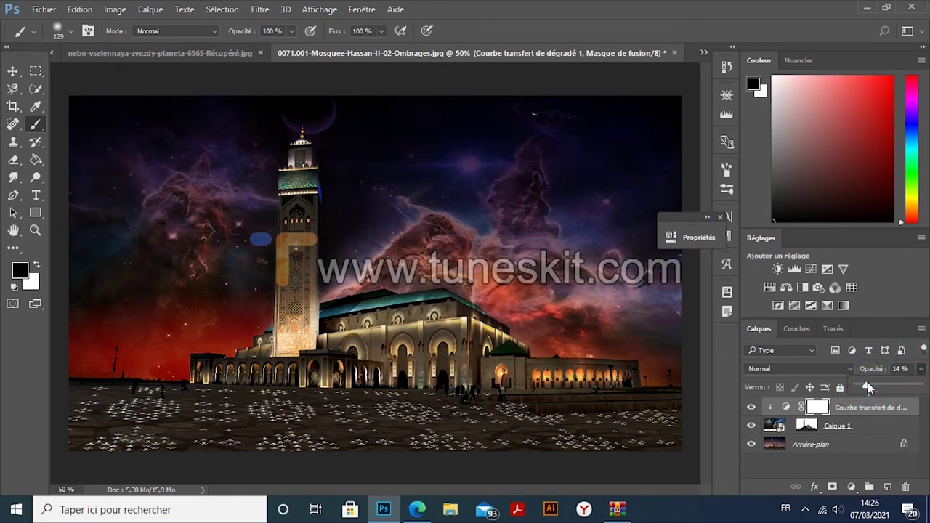
pyautogui.click(13, 71)
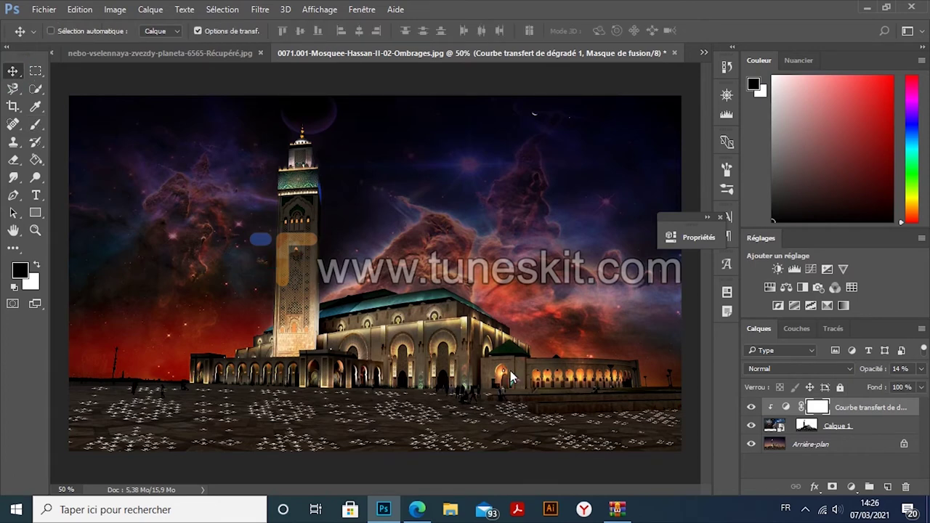
pyautogui.click(772, 371)
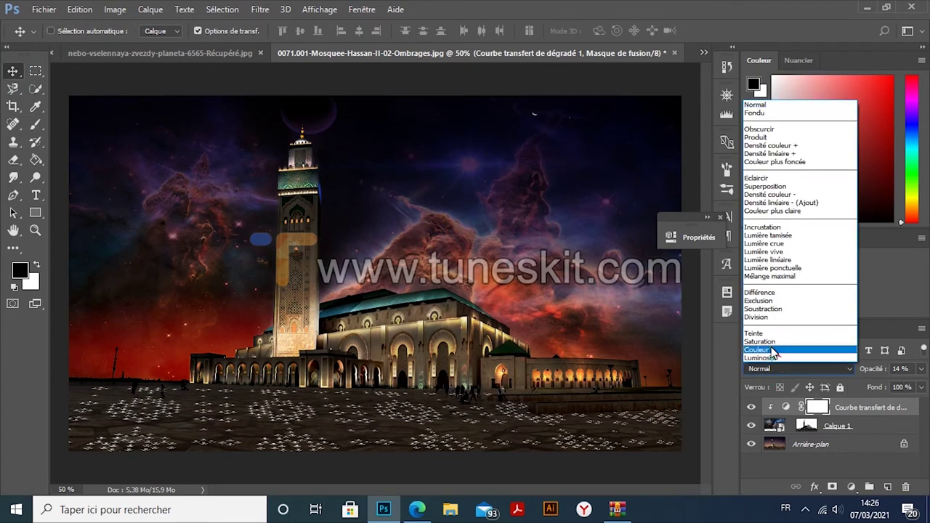
pyautogui.click(769, 186)
pyautogui.moveTo(866, 386); pyautogui.dragTo(888, 389)
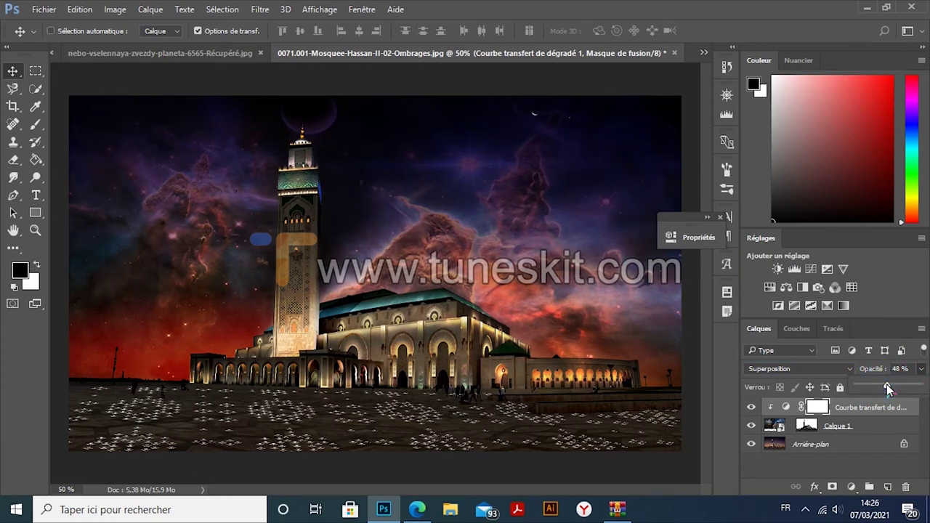
# Quick-select the large planet and drag it into the mosque document.
pyautogui.click(218, 52)
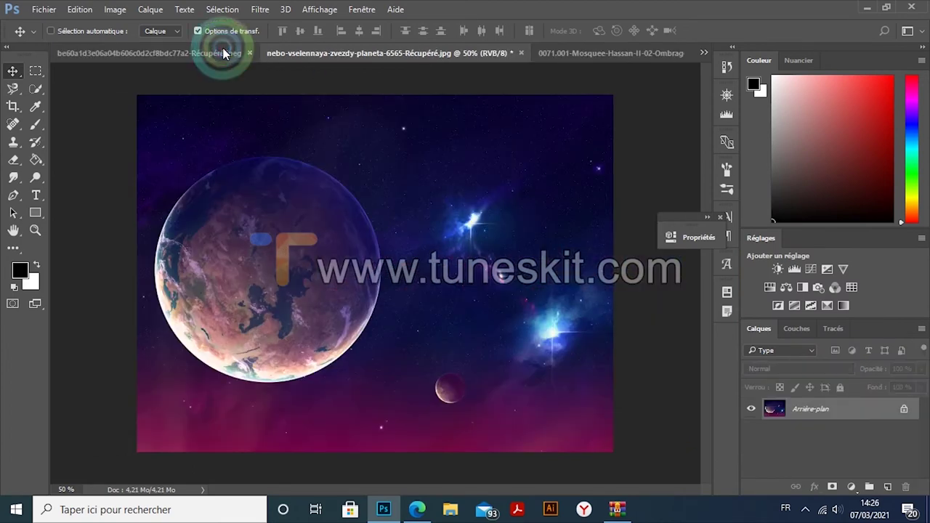
pyautogui.press('x')
pyautogui.click(36, 88)
pyautogui.moveTo(187, 245); pyautogui.dragTo(215, 297)
pyautogui.click(12, 70)
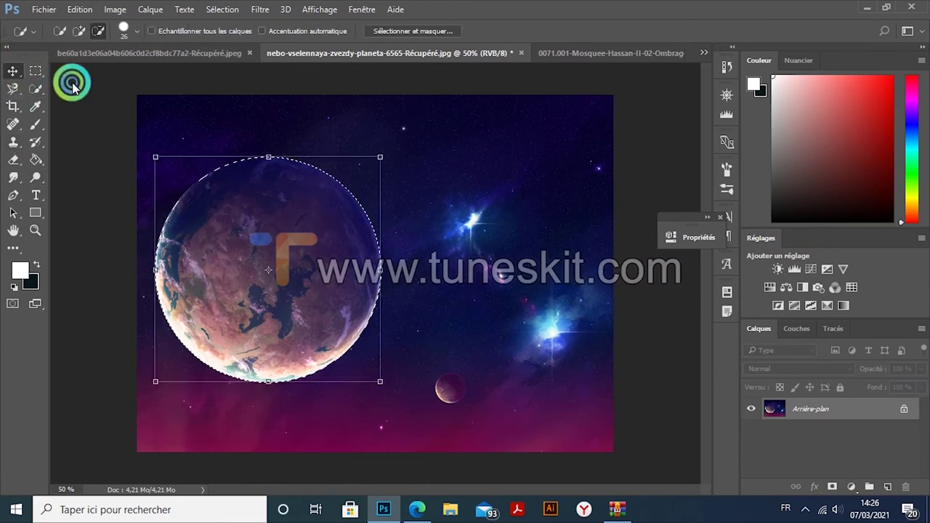
pyautogui.moveTo(247, 189)
pyautogui.mouseDown()
pyautogui.moveTo(544, 181)
pyautogui.moveTo(581, 198)
pyautogui.mouseUp()
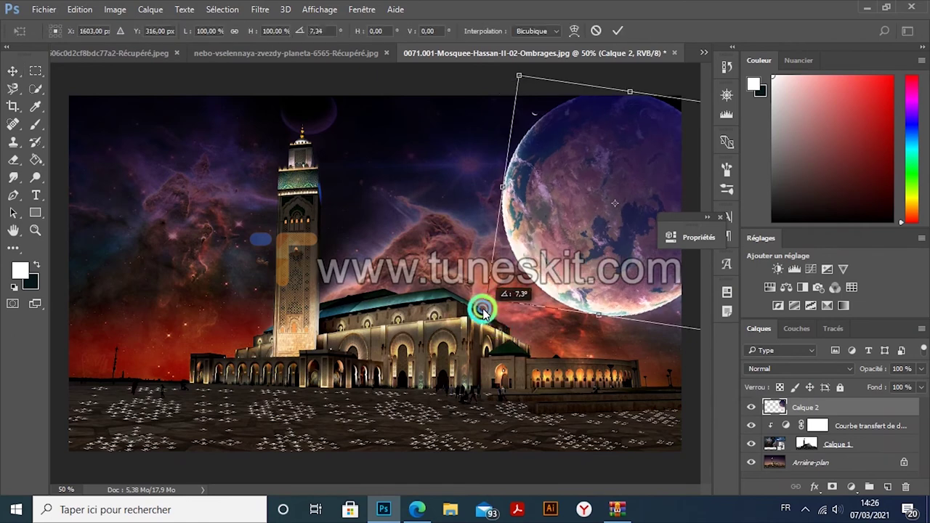
# Tilt the planet into the upper-right sky and blend it in Superposition at 61% opacity.
pyautogui.moveTo(506, 332); pyautogui.dragTo(460, 271)
pyautogui.moveTo(573, 228)
pyautogui.mouseDown()
pyautogui.moveTo(616, 196)
pyautogui.moveTo(586, 161)
pyautogui.mouseUp()
pyautogui.press('Return')
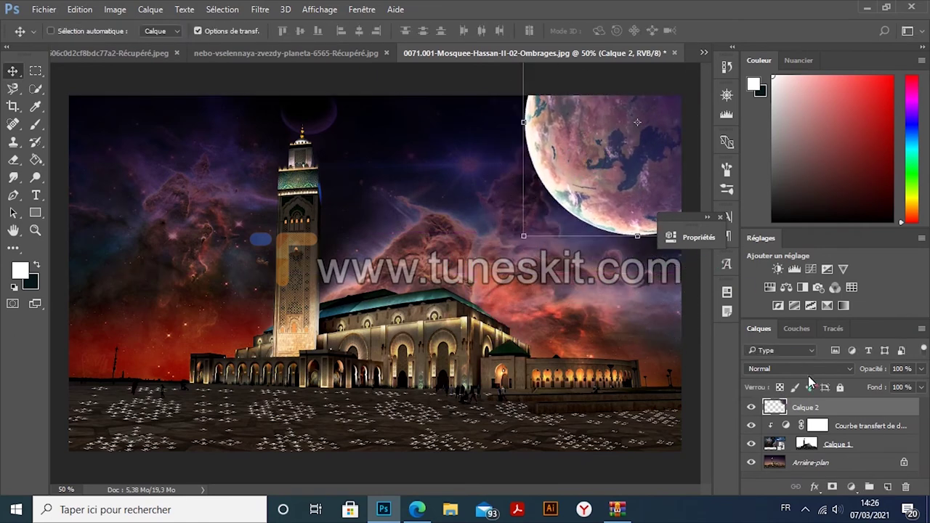
pyautogui.click(799, 368)
pyautogui.click(785, 181)
pyautogui.click(796, 368)
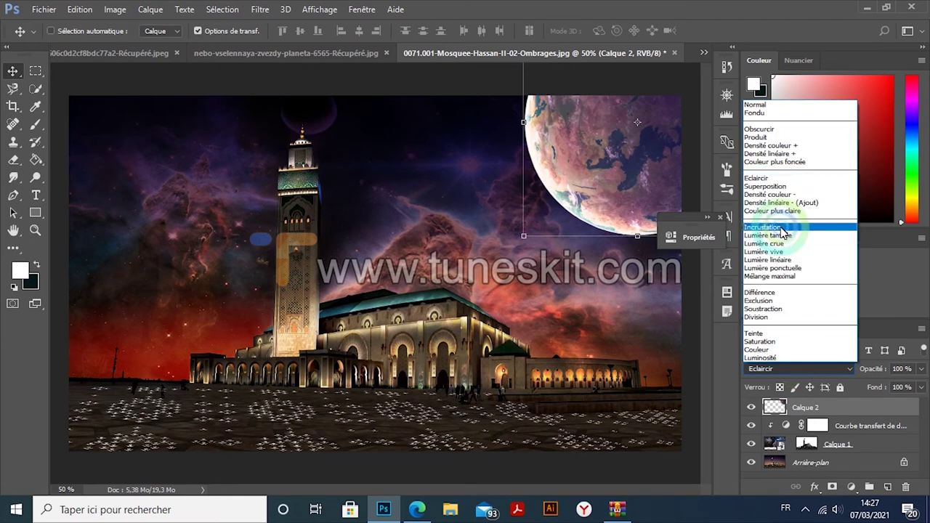
pyautogui.click(789, 188)
pyautogui.click(922, 369)
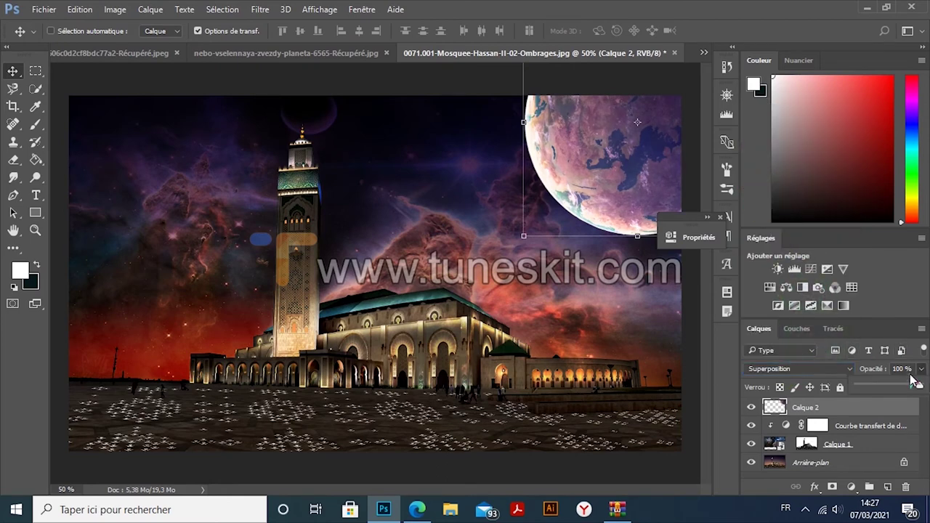
pyautogui.moveTo(914, 385); pyautogui.dragTo(896, 389)
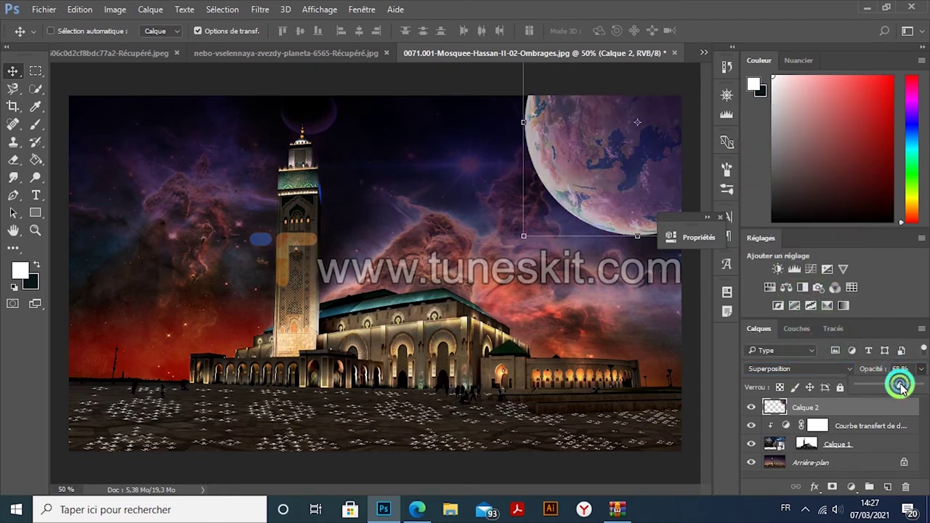
# Move the floating Properties panel aside and close it.
pyautogui.click(708, 216)
pyautogui.moveTo(710, 211); pyautogui.dragTo(778, 218)
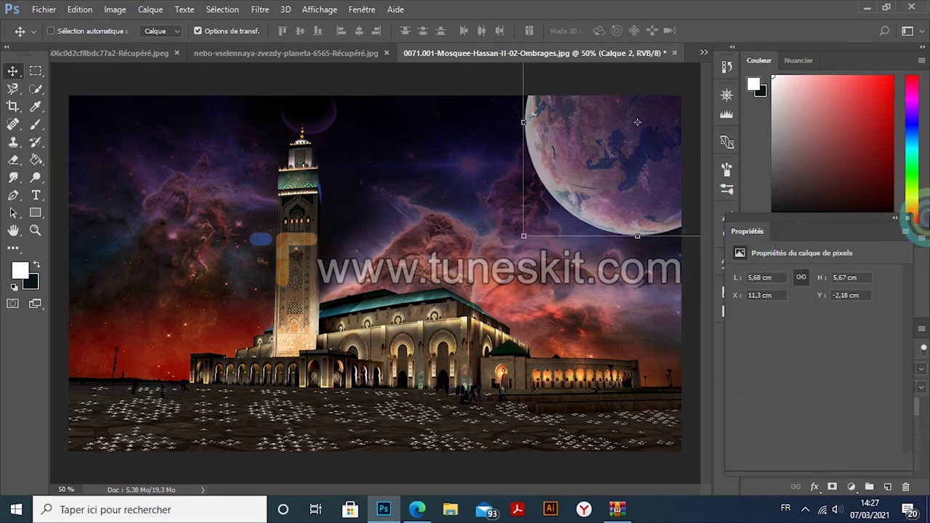
pyautogui.click(907, 218)
pyautogui.click(884, 351)
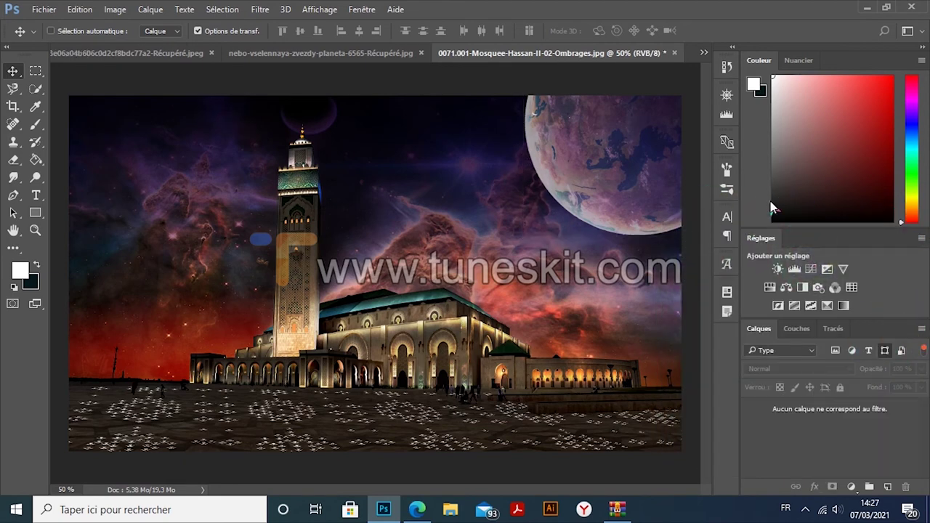
# Add a Teinte/Saturation adjustment layer above the planet layer.
pyautogui.click(805, 509)
pyautogui.rightClick(781, 480)
pyautogui.click(865, 426)
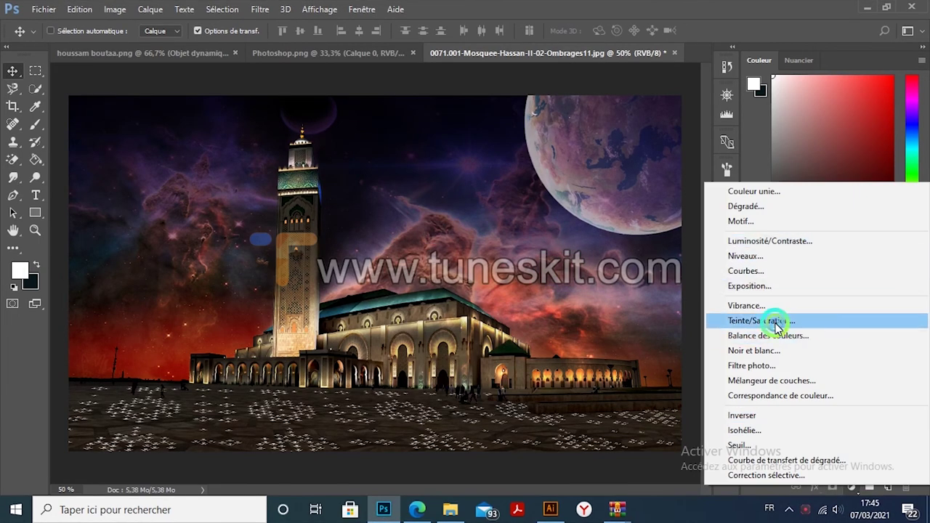
pyautogui.click(777, 324)
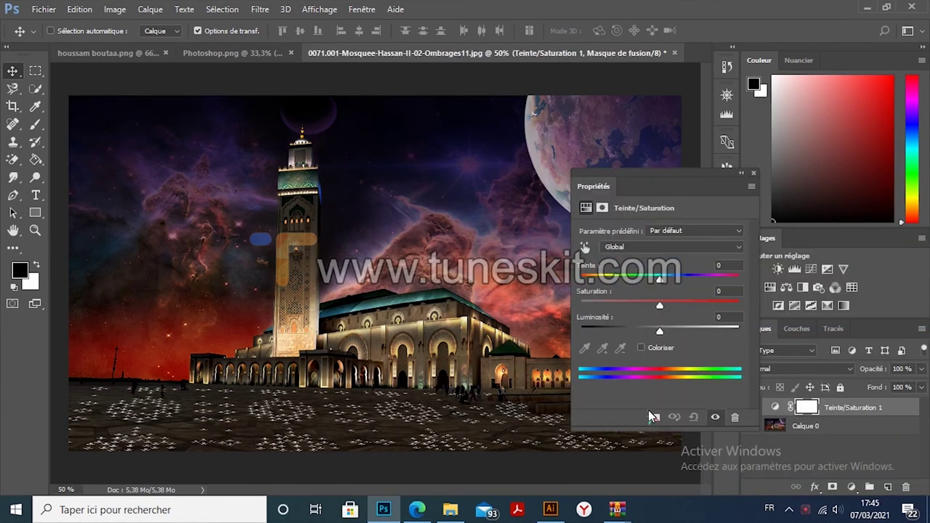
# Target the Jaunes, shift their hue toward red with Saturation +42 and Luminosité +18.
pyautogui.click(585, 248)
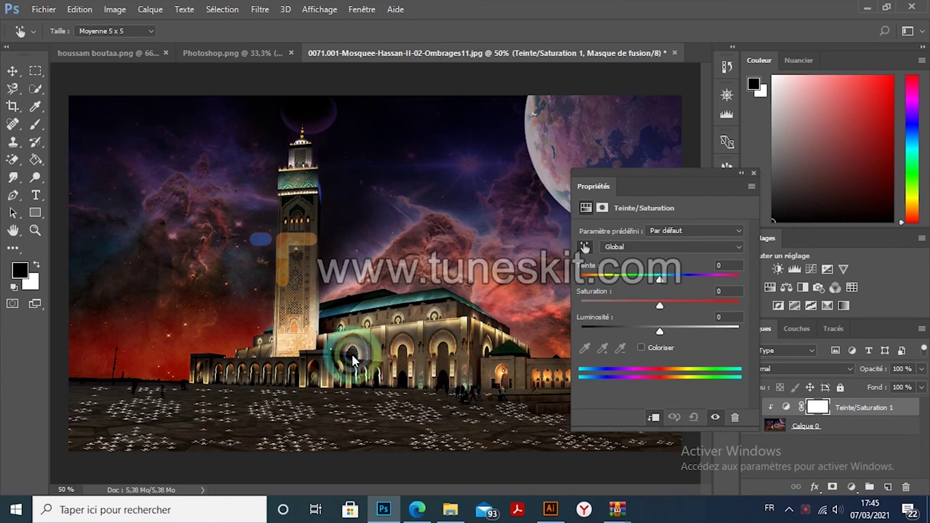
pyautogui.click(311, 345)
pyautogui.moveTo(659, 277); pyautogui.dragTo(630, 278)
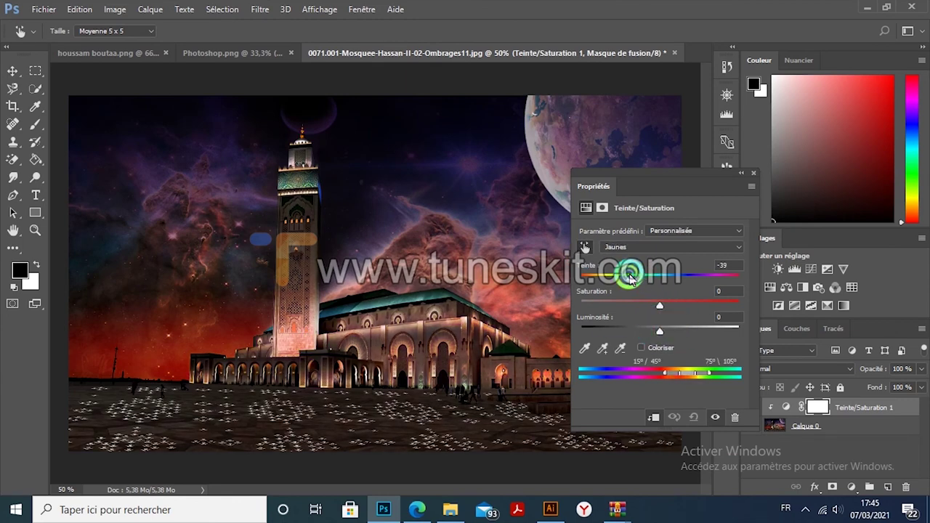
pyautogui.moveTo(702, 190); pyautogui.dragTo(706, 215)
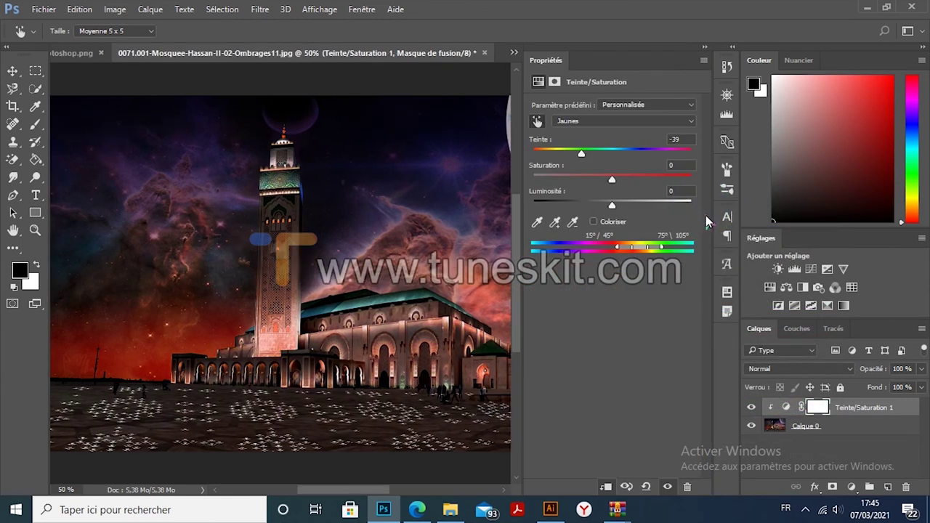
pyautogui.hotkey('ctrl', 'z')
pyautogui.moveTo(584, 48); pyautogui.dragTo(560, 166)
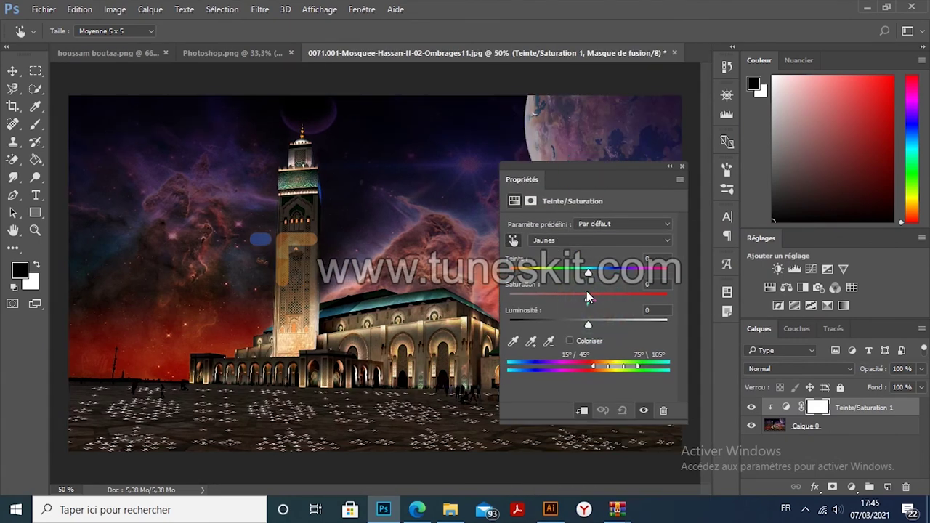
pyautogui.moveTo(581, 276); pyautogui.dragTo(550, 273)
pyautogui.moveTo(588, 299); pyautogui.dragTo(621, 300)
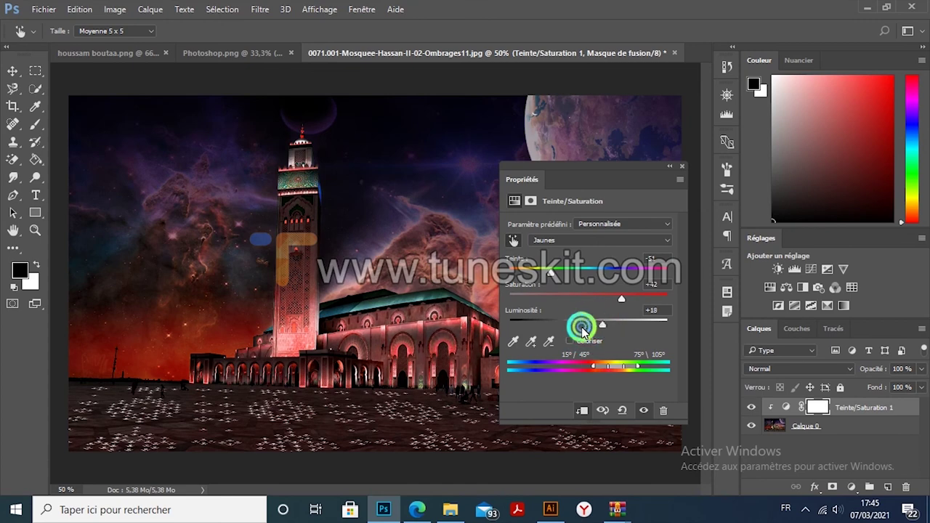
pyautogui.moveTo(586, 324); pyautogui.dragTo(575, 322)
pyautogui.moveTo(633, 166); pyautogui.dragTo(592, 204)
pyautogui.doubleClick(592, 203)
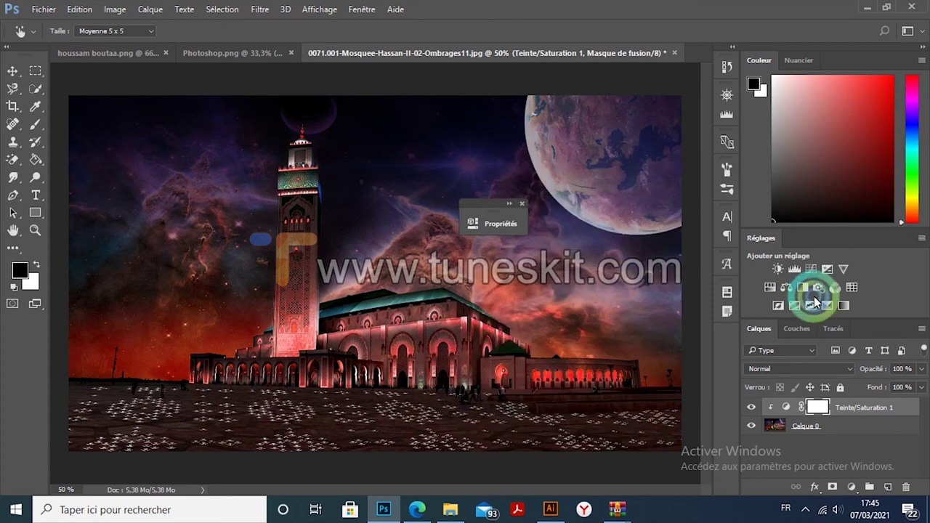
# Select a layer, switch to the Move tool and swap foreground and background colours.
pyautogui.click(786, 407)
pyautogui.press('v')
pyautogui.press('x')
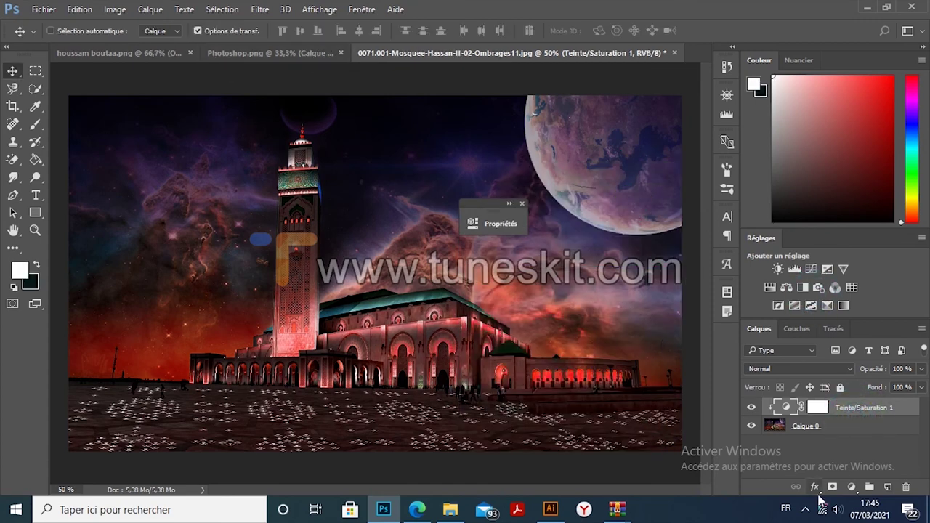
pyautogui.click(807, 509)
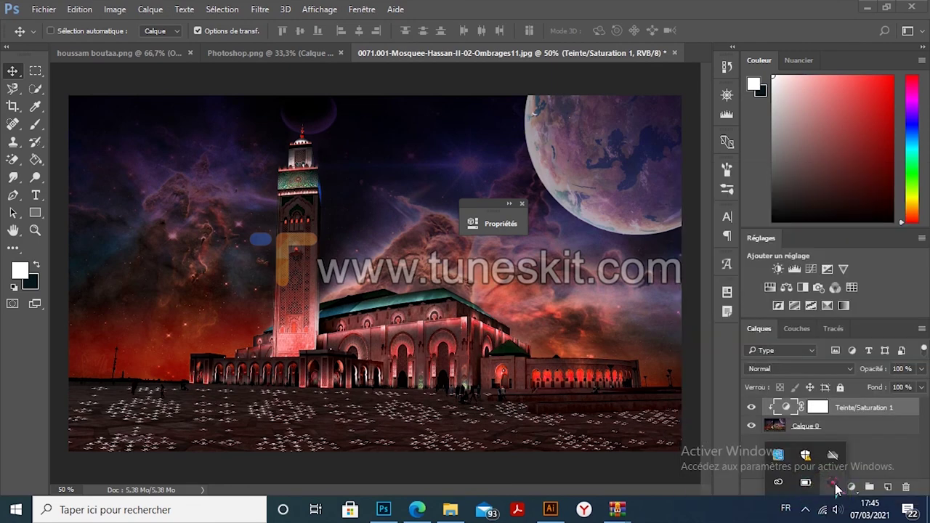